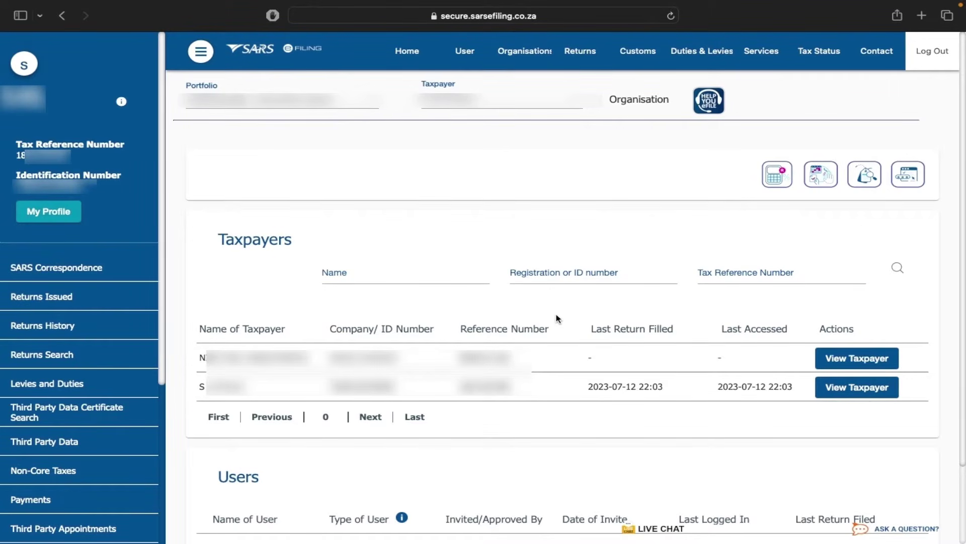
Switch the active taxpayer to the company in the first row of the Taxpayers table
click(874, 360)
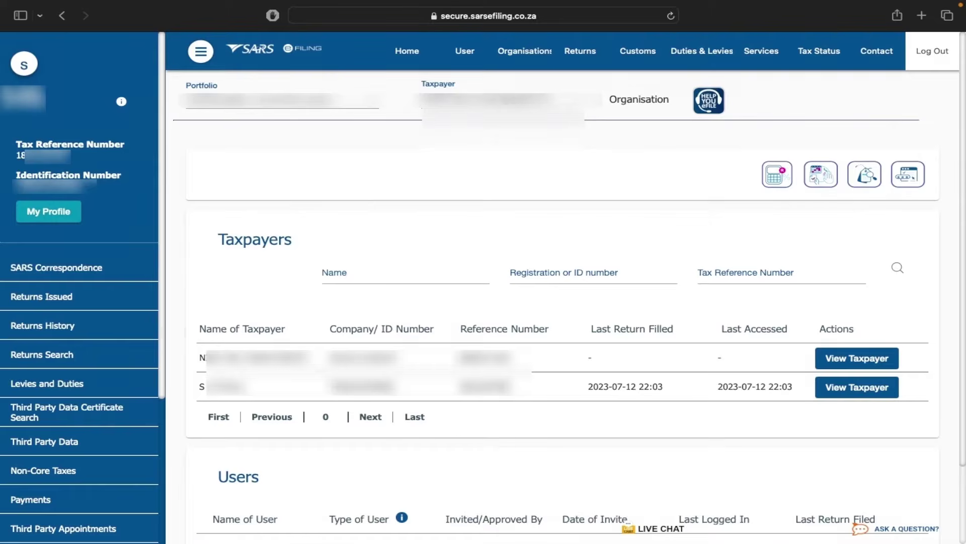
click(504, 90)
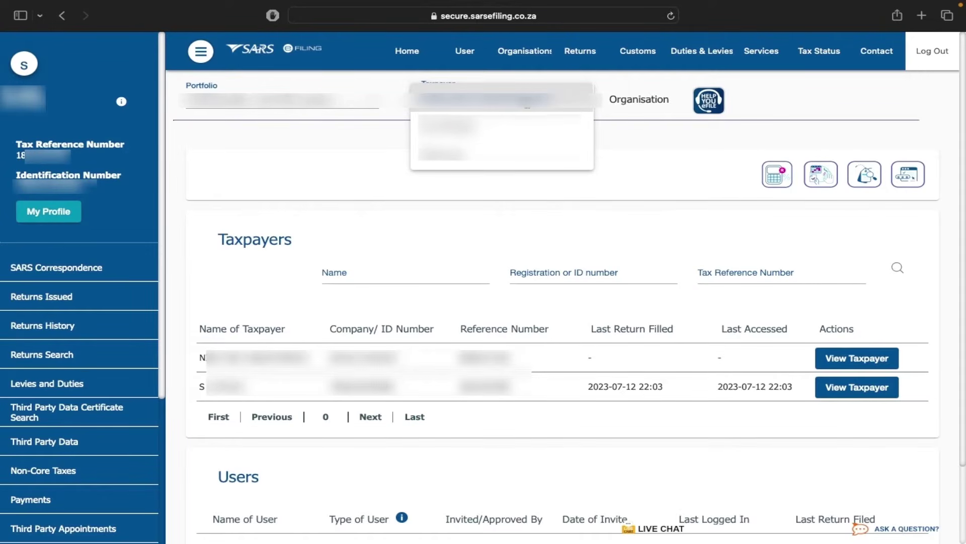
click(576, 135)
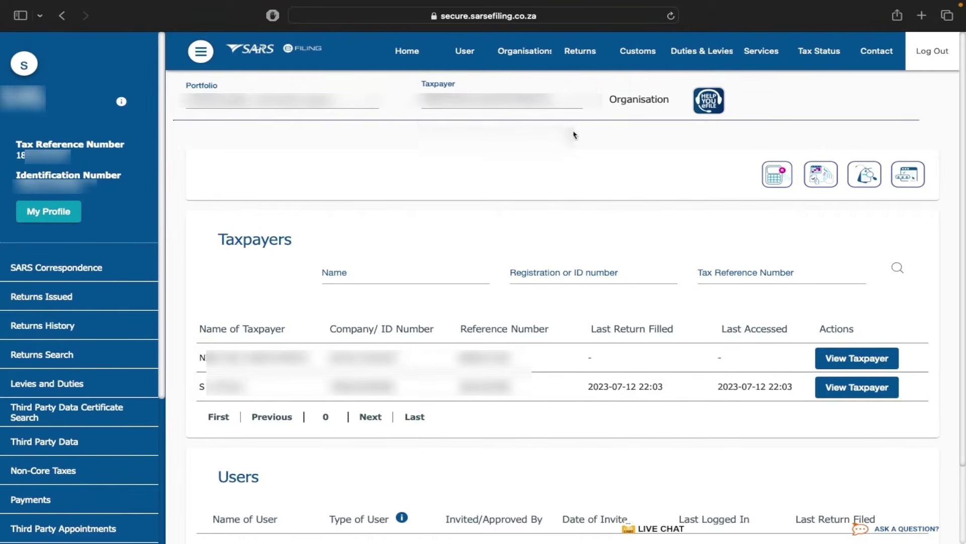
Open the service activation page for the company's Tax Compliance Status
click(829, 62)
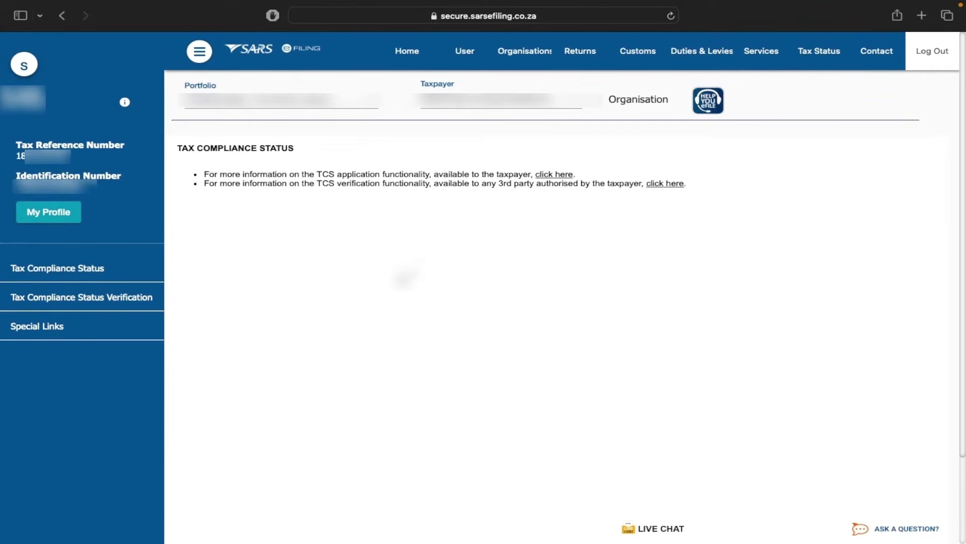
click(130, 273)
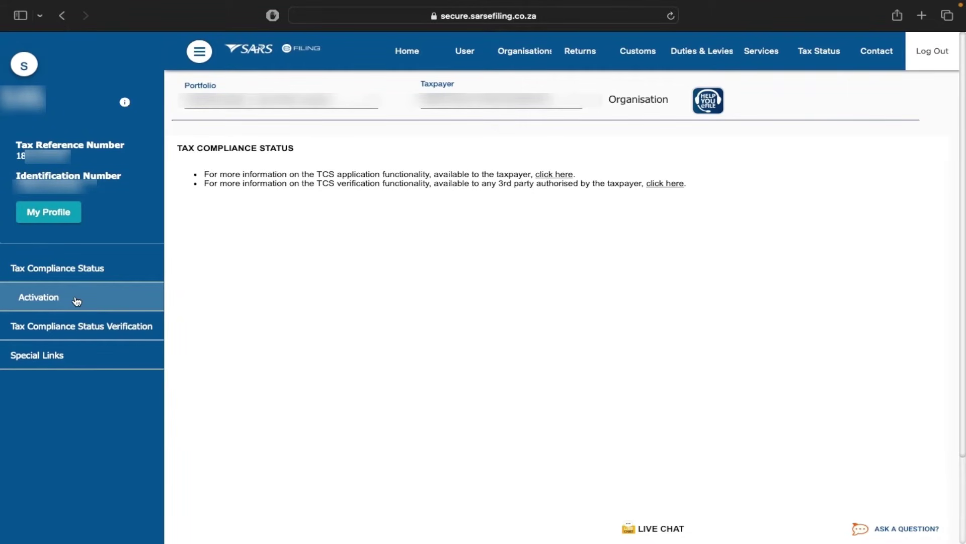
click(76, 300)
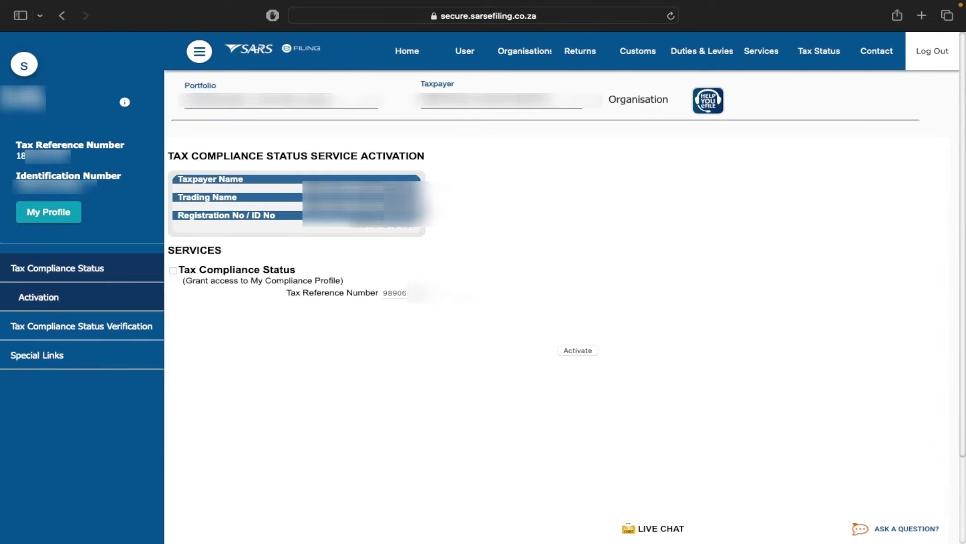
Activate the Tax Compliance Status service with its disclaimer accepted and continue to the Entity Reference Number Confirmation
click(172, 271)
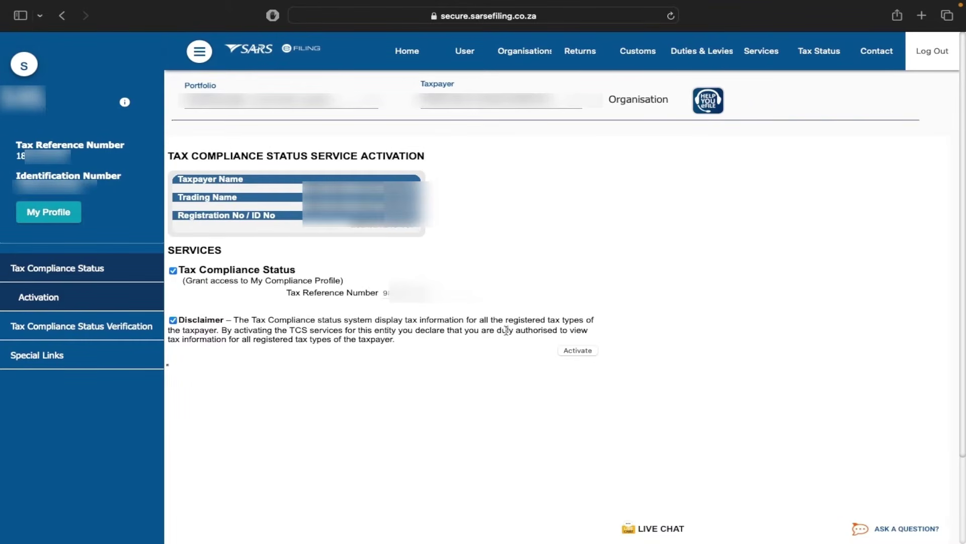
click(570, 351)
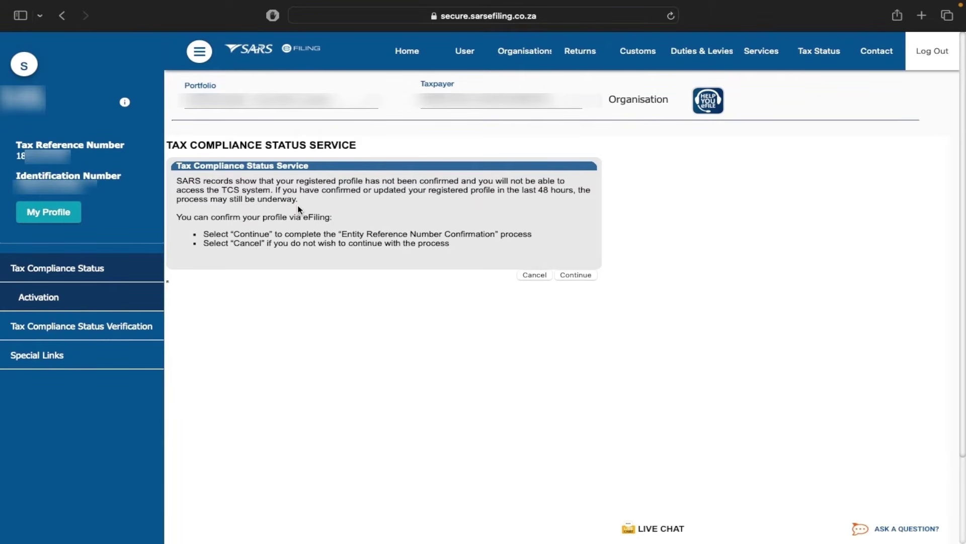
click(571, 275)
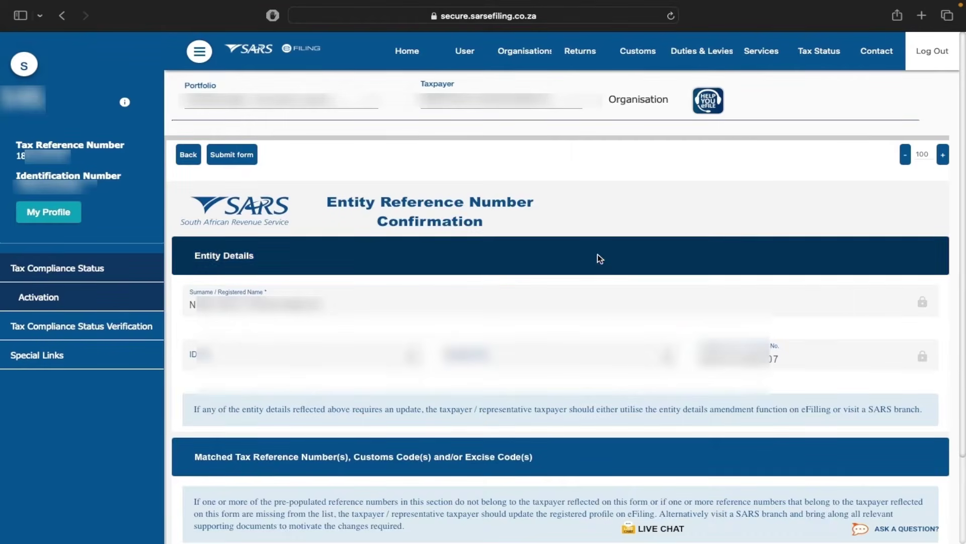
Review the entity details, the matched tax reference numbers and the declaration in the Entity Reference Number Confirmation form
scroll(709, 323, down, 2)
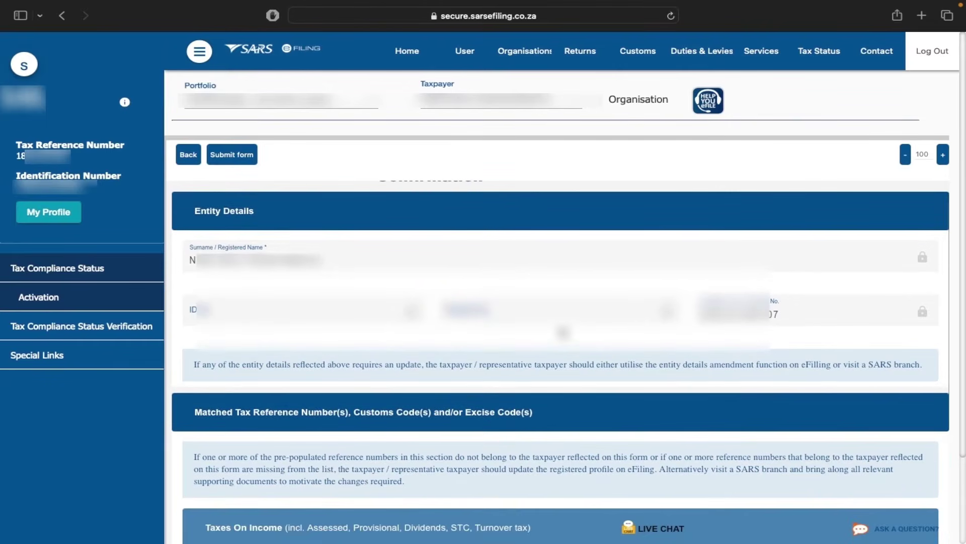
scroll(710, 323, down, 2)
scroll(660, 286, down, 5)
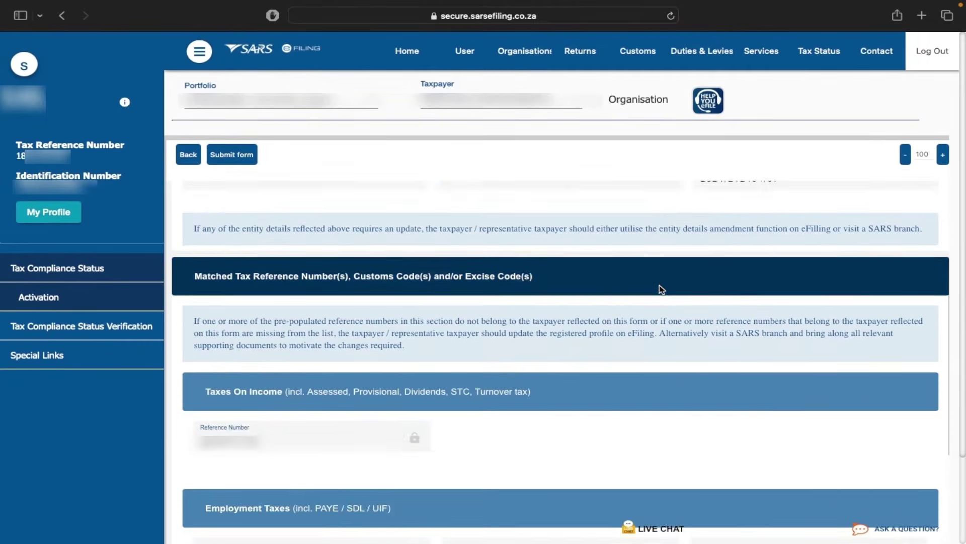
scroll(621, 272, down, 1)
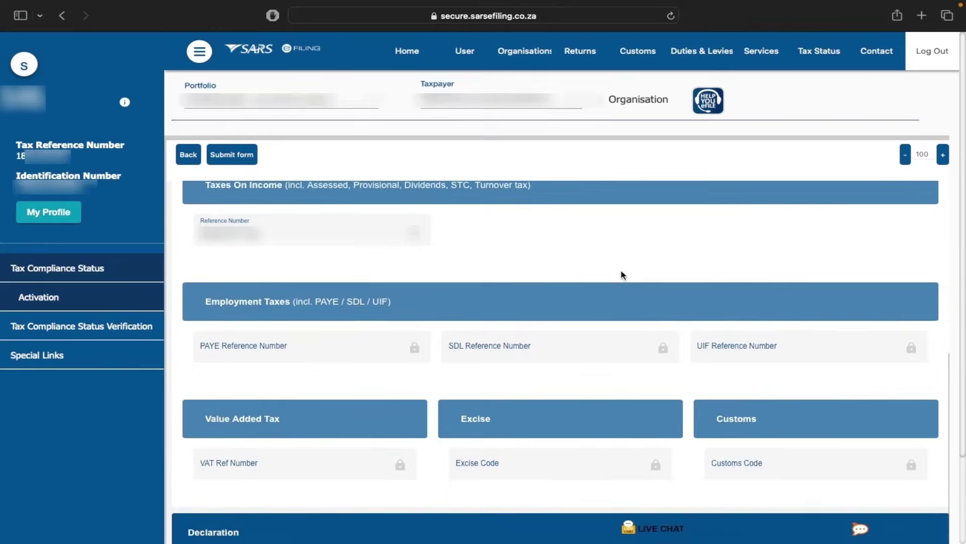
scroll(331, 265, down, 2)
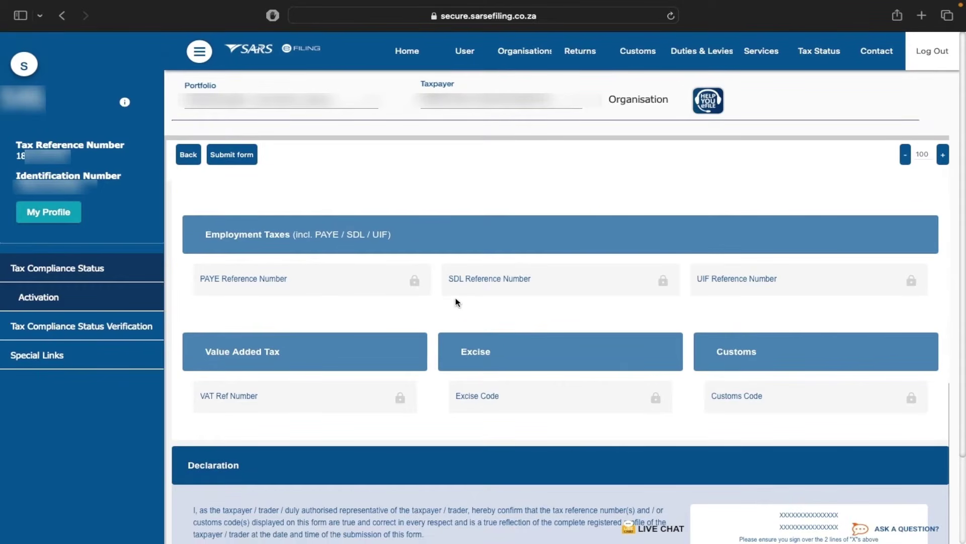
scroll(421, 297, down, 4)
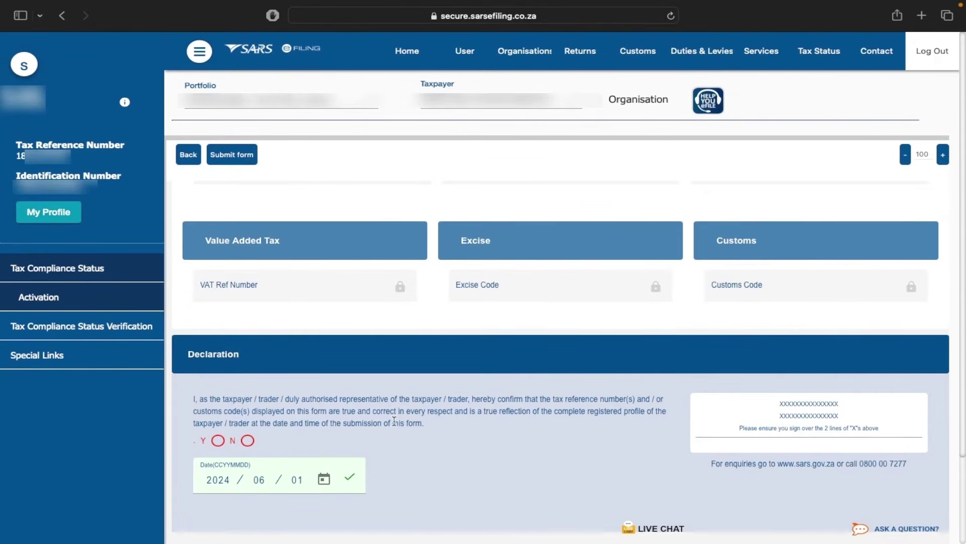
scroll(393, 423, up, 3)
scroll(394, 424, up, 1)
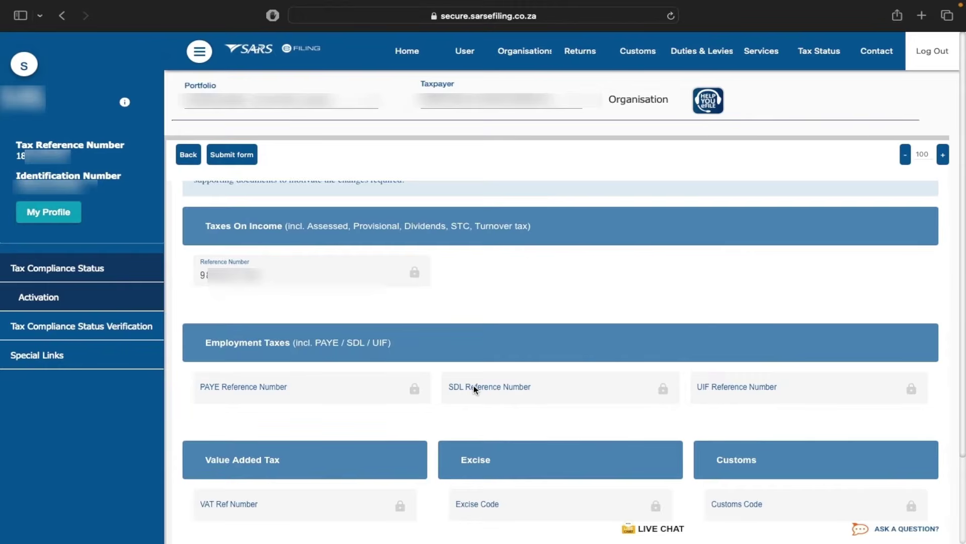
scroll(473, 385, down, 3)
scroll(404, 379, down, 1)
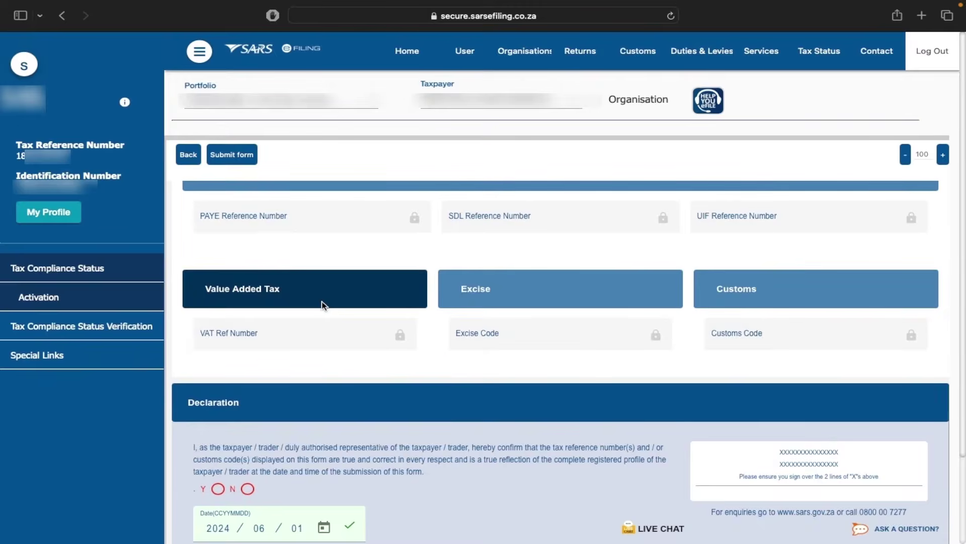
scroll(321, 301, down, 1)
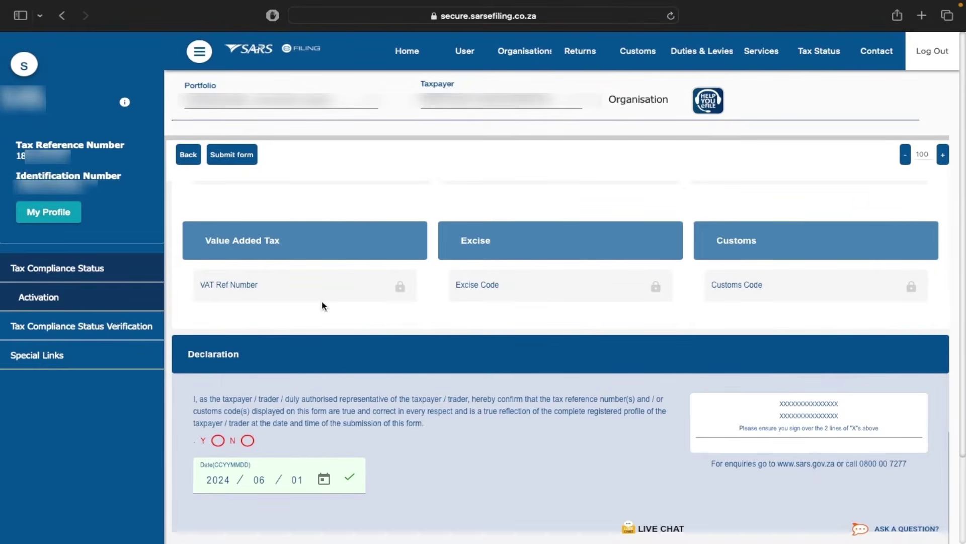
Submit the Entity Reference Number Confirmation with the declaration answered Y and continue to the compliance profile
click(218, 441)
scroll(224, 446, down, 2)
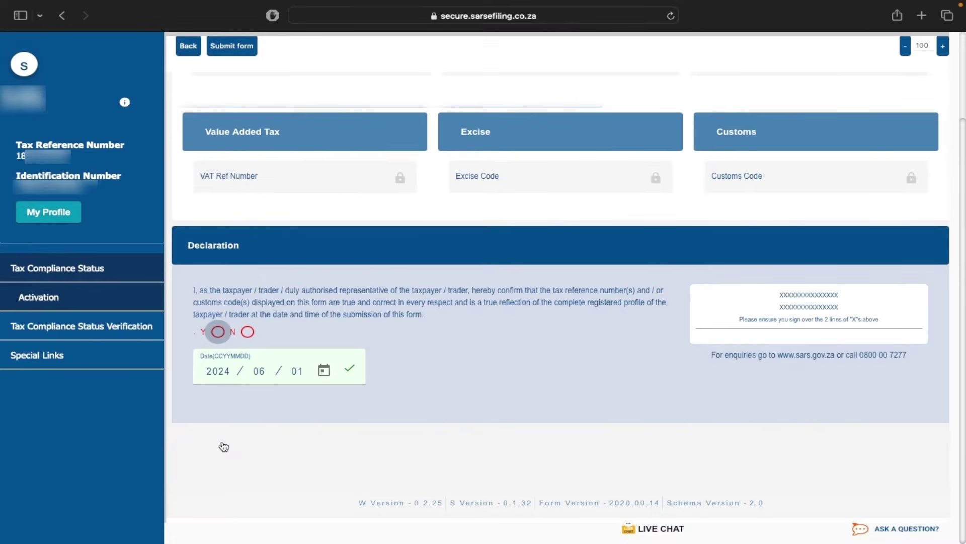
click(218, 332)
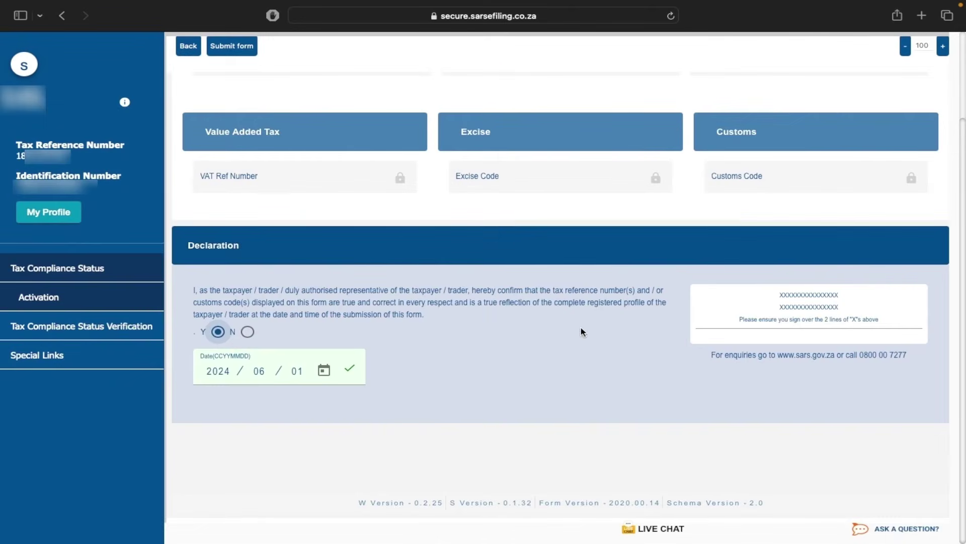
click(233, 53)
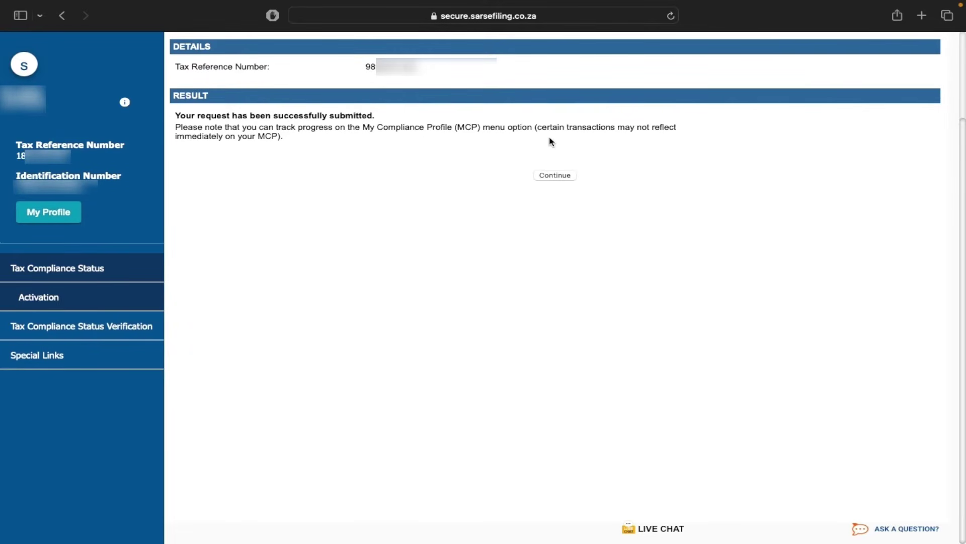
click(566, 175)
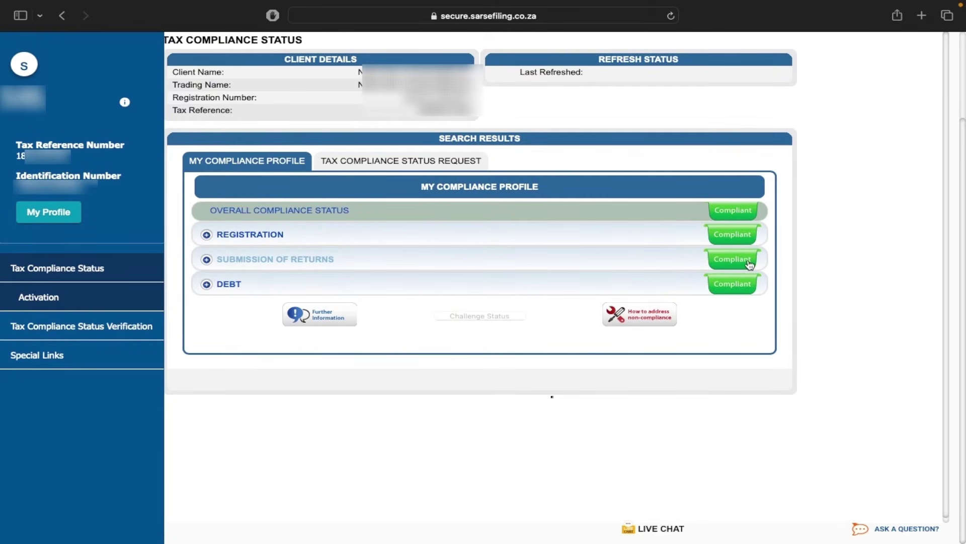
Inspect the Submission of Returns and Debt sections of My Compliance Profile
click(557, 264)
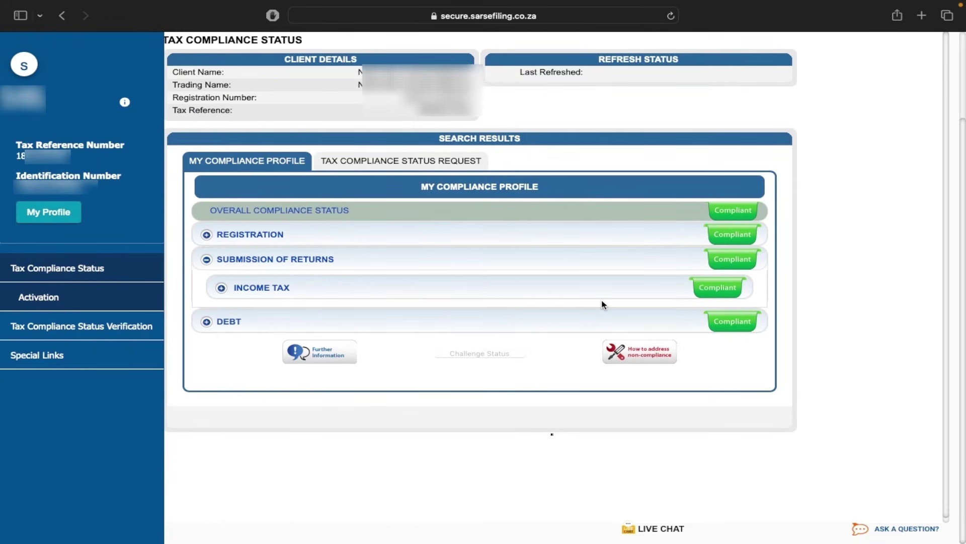
click(552, 326)
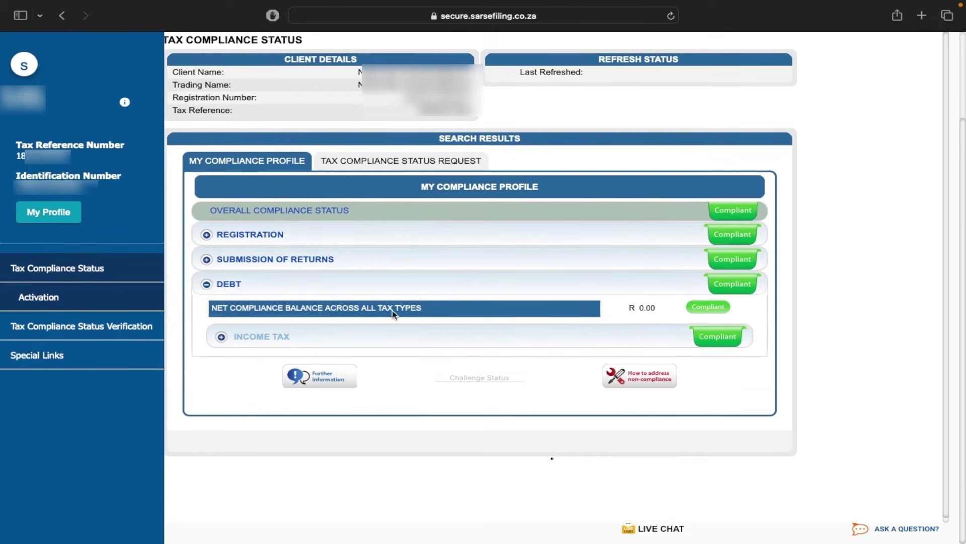
click(373, 285)
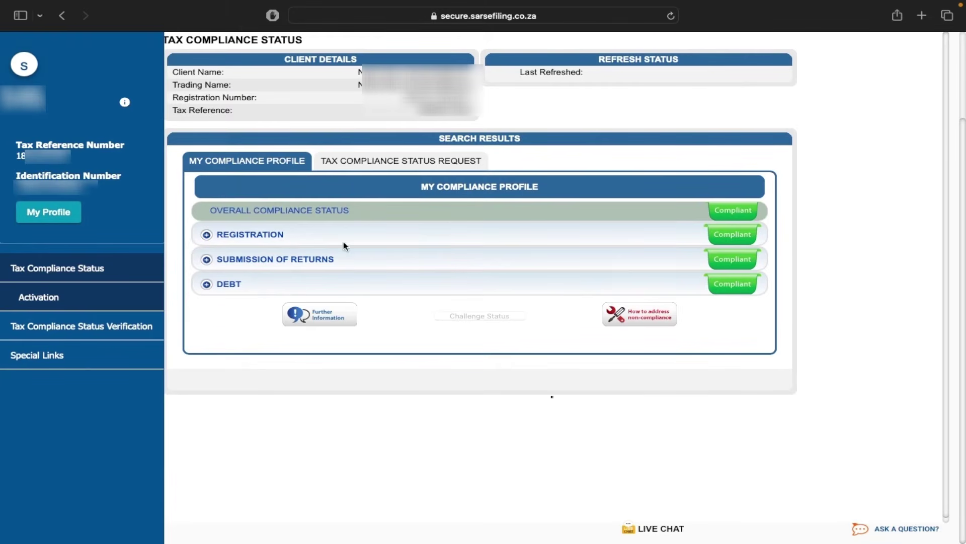
Start a new compliance request of type Good Standing and fill in the taxpayer's business telephone number
click(373, 161)
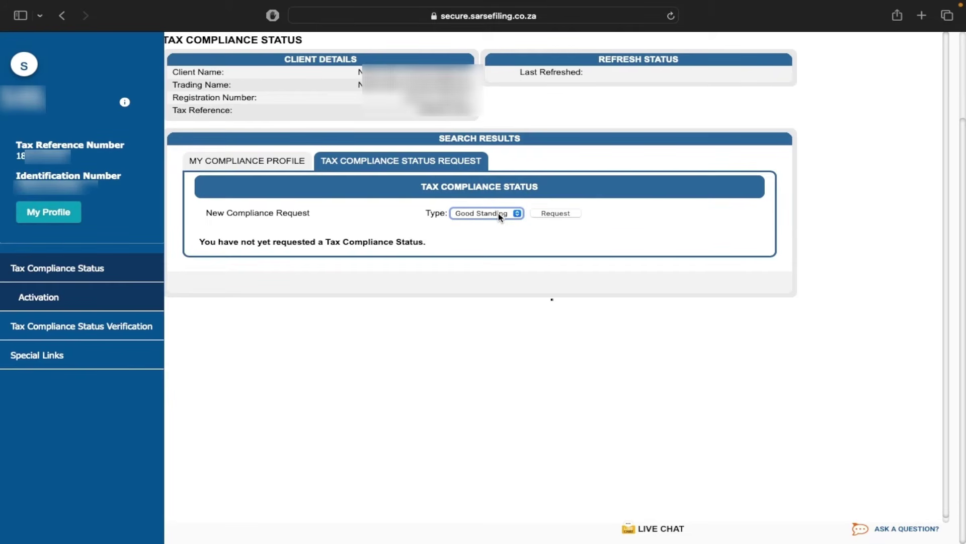
click(545, 214)
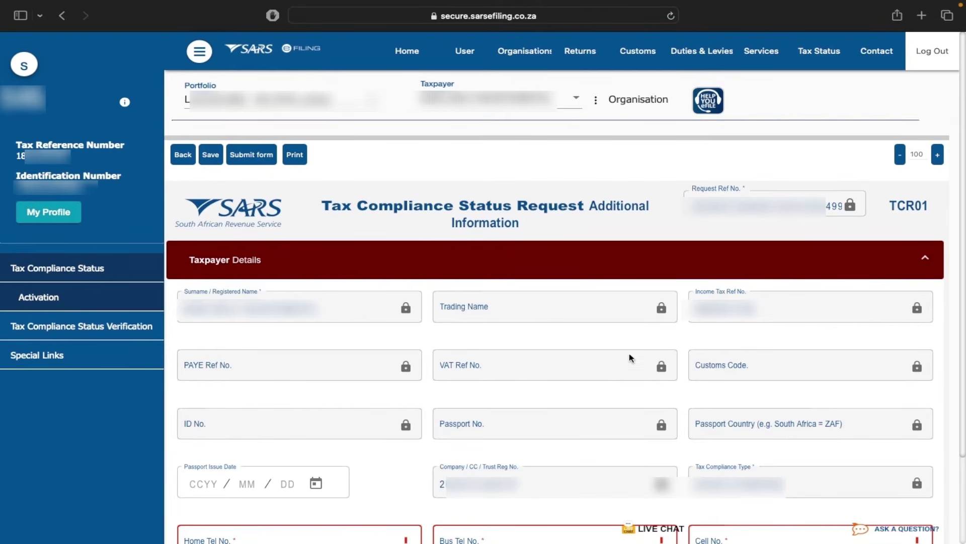
scroll(510, 255, down, 3)
scroll(562, 361, down, 2)
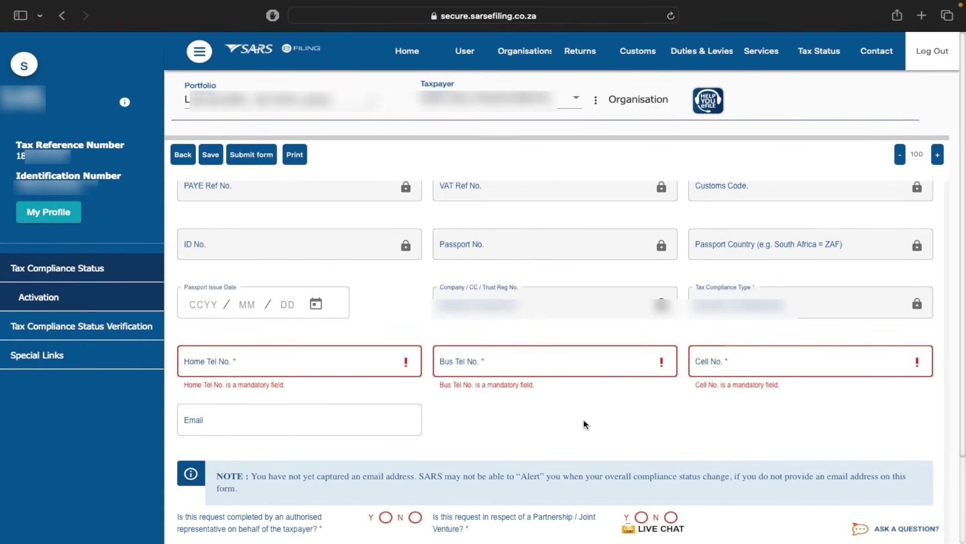
key(super+v)
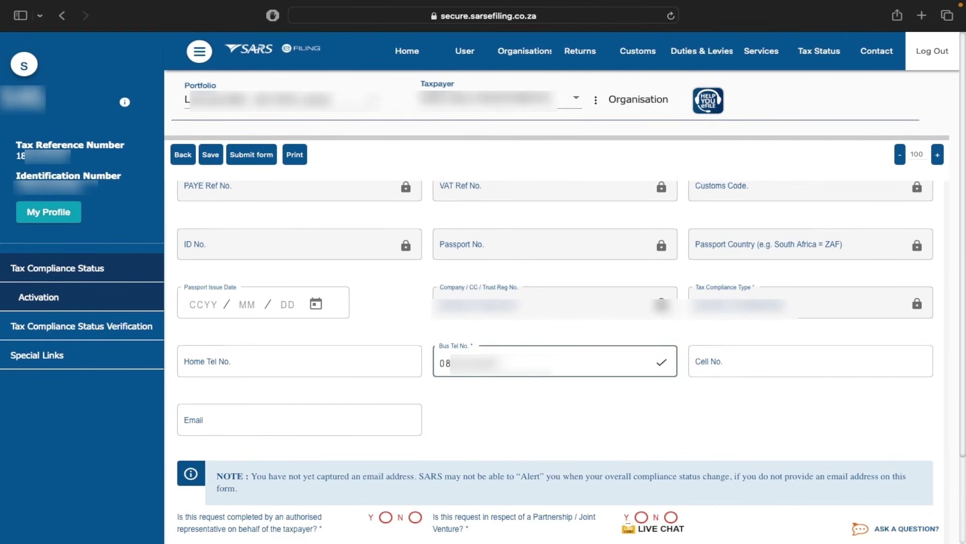
click(413, 389)
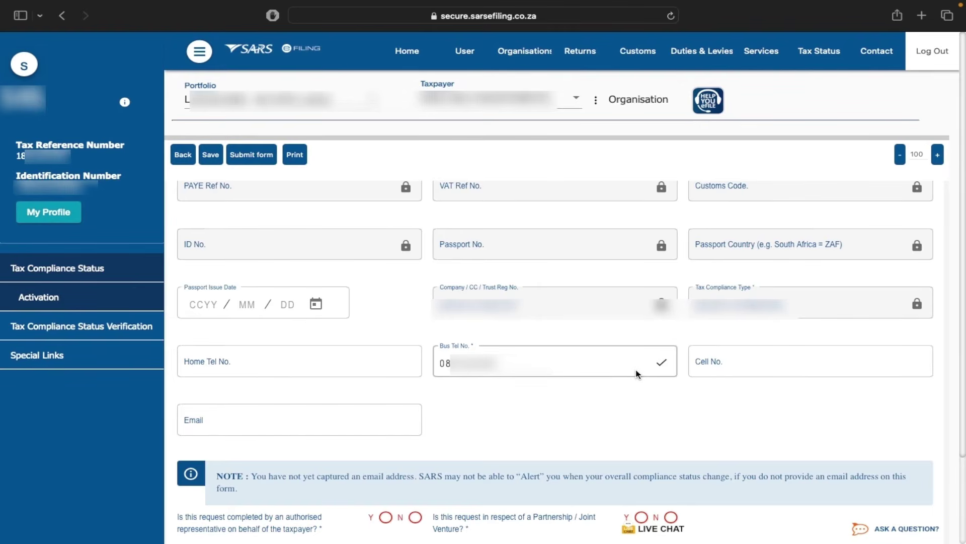
Answer N to the Partnership / Joint Venture question and Y to completion by an authorised representative
scroll(636, 374, down, 5)
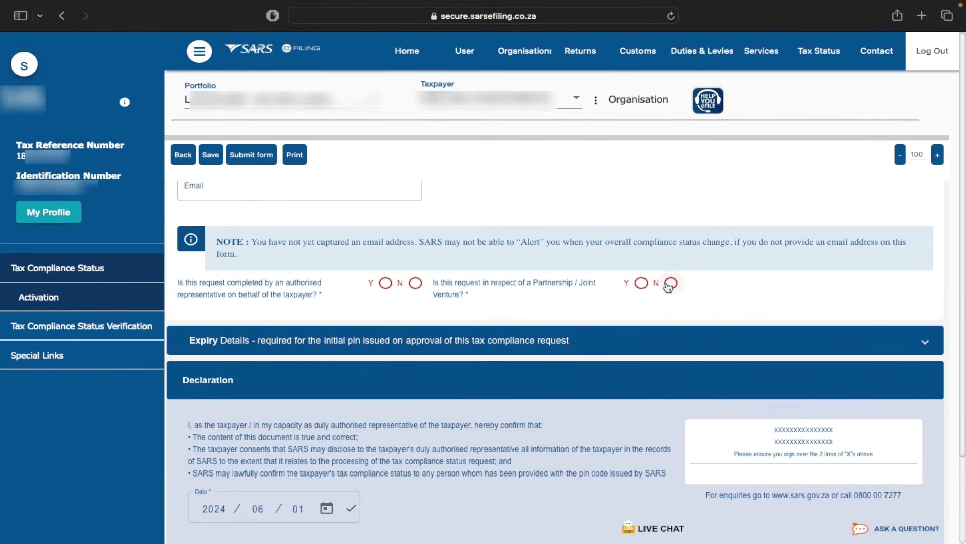
click(671, 283)
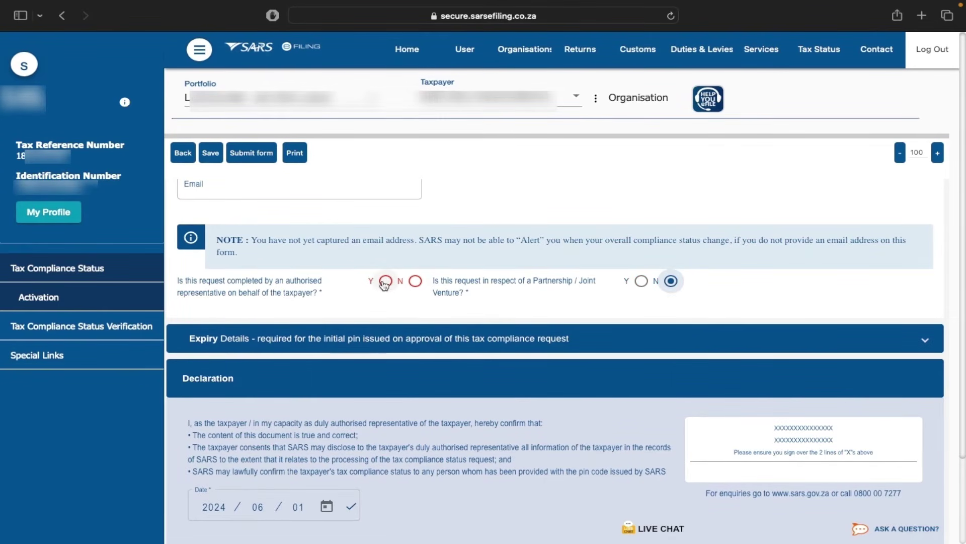
click(384, 281)
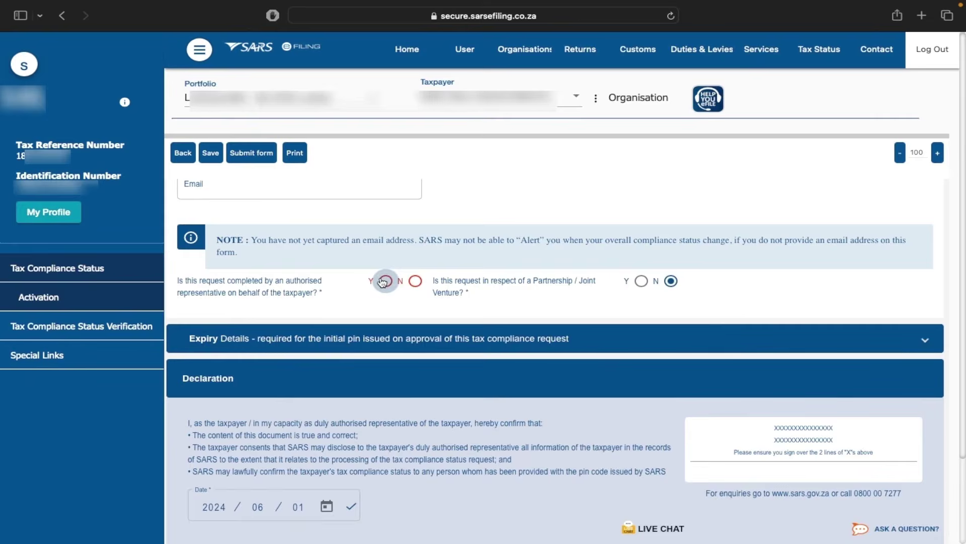
Set the authorised representative's type to Tax Practitioner
scroll(540, 282, down, 3)
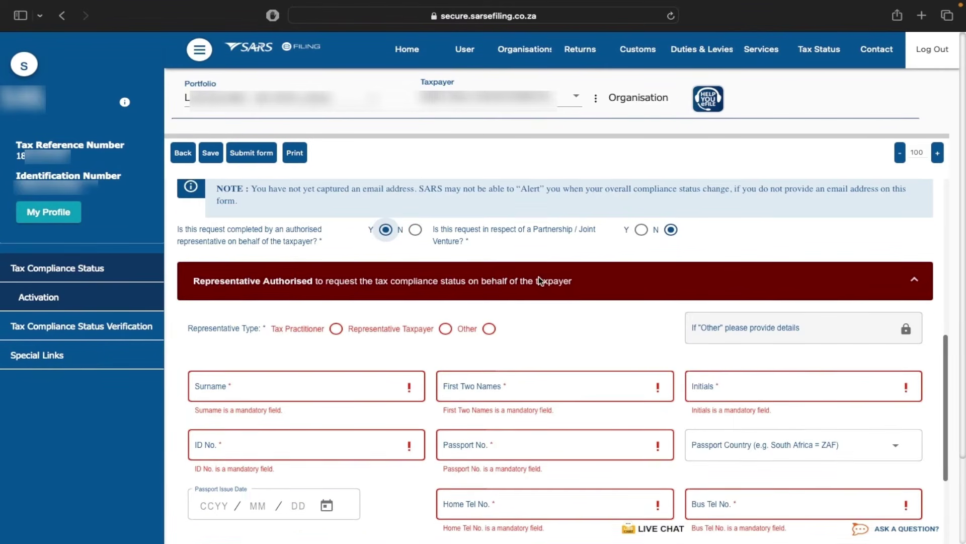
scroll(466, 288, down, 1)
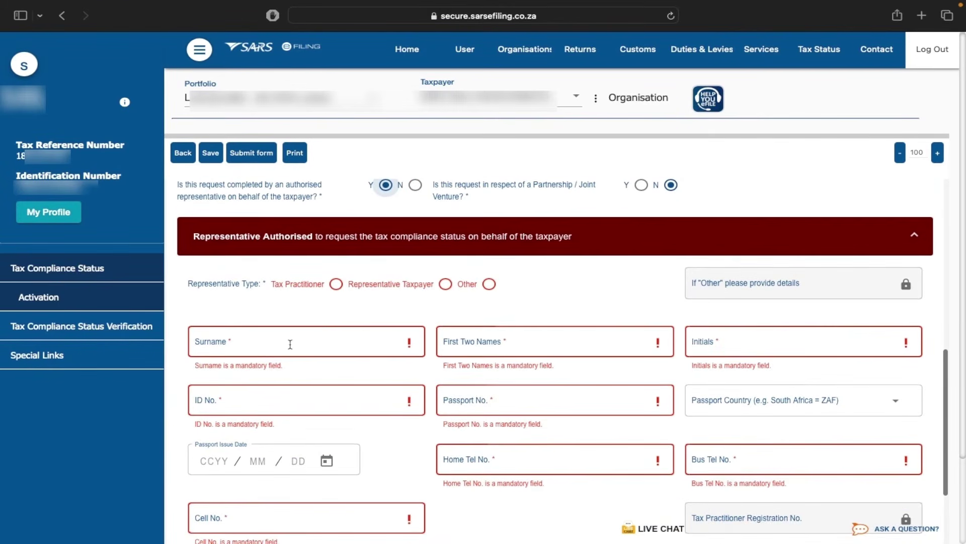
click(336, 284)
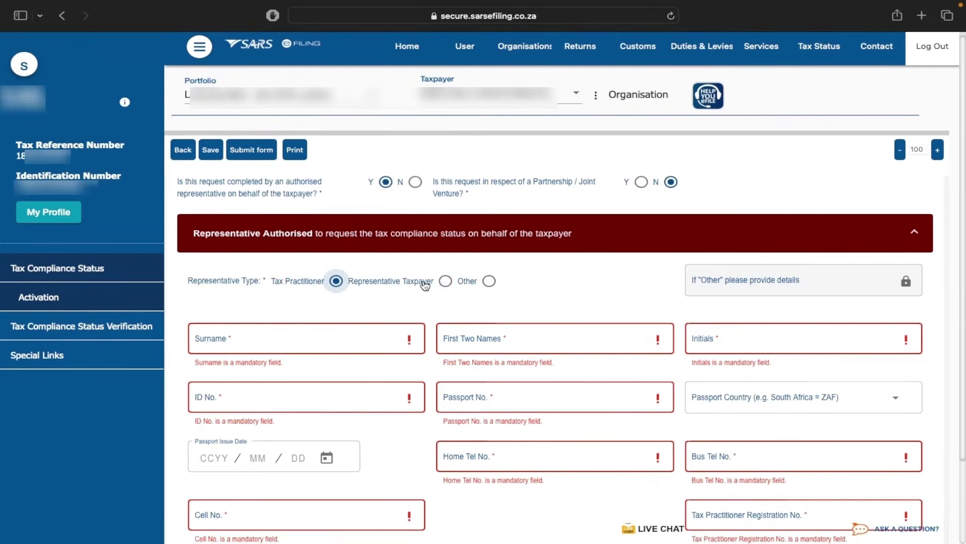
Complete the compliance request form, with the PIN active for 12 months in Expiry Details, and submit it
scroll(426, 292, down, 2)
scroll(427, 293, down, 1)
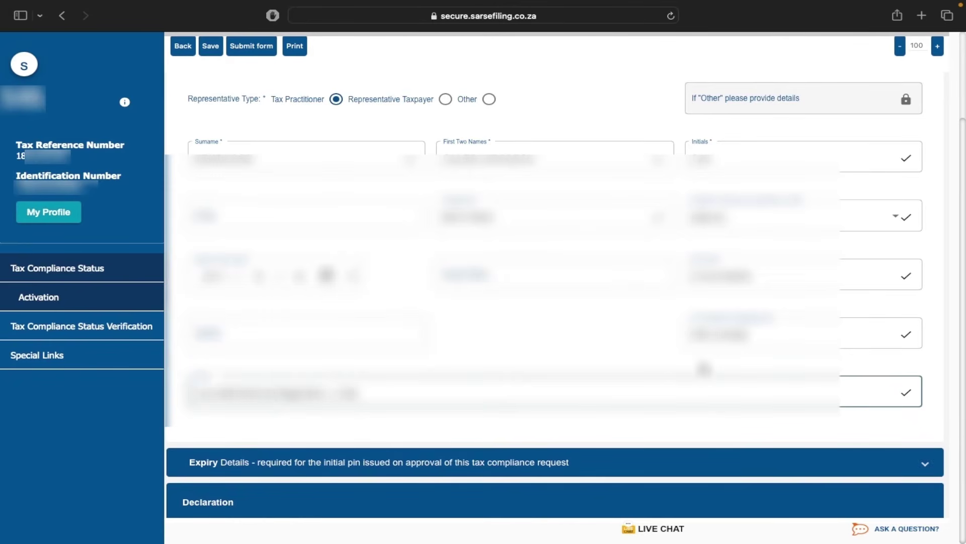
scroll(704, 369, down, 5)
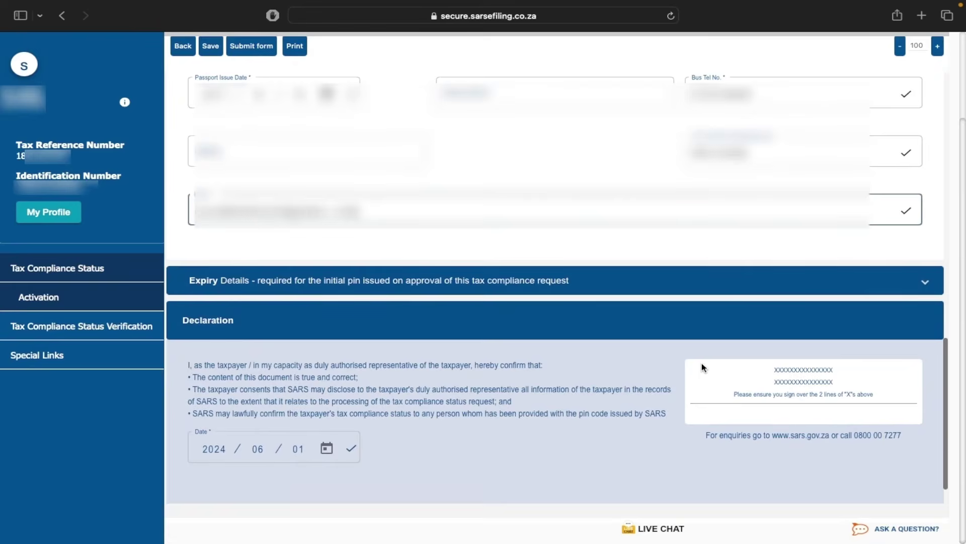
scroll(541, 231, down, 2)
click(542, 229)
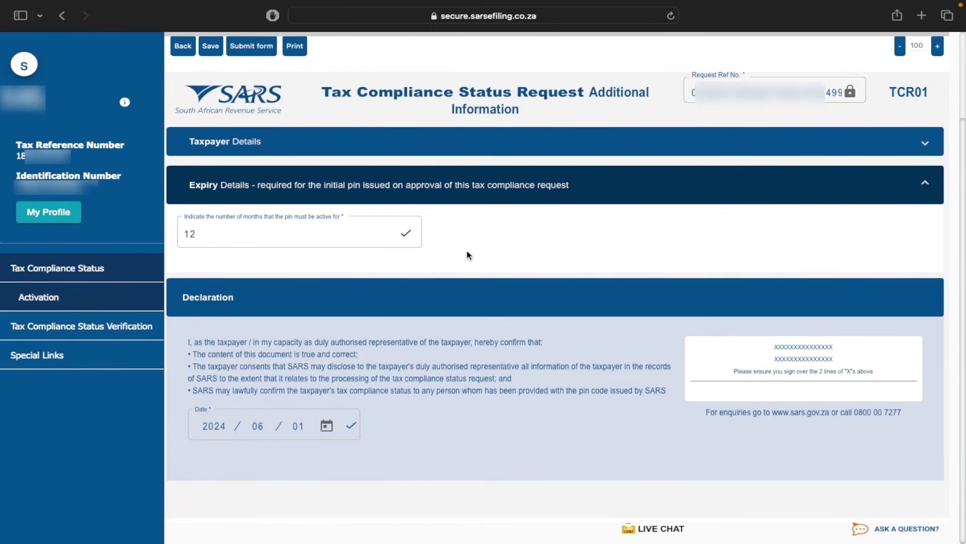
click(253, 47)
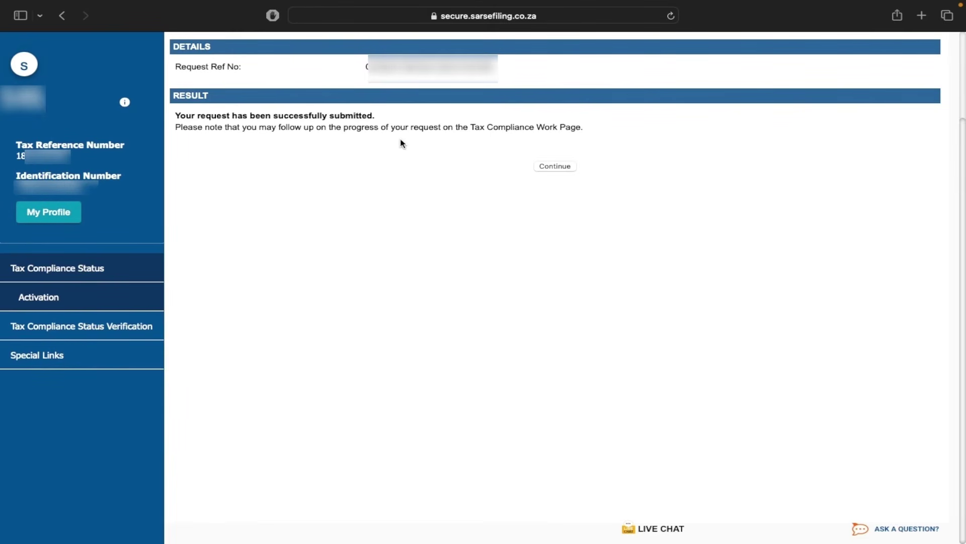
Highlight the submitted request's reference number and continue to the Tax Compliance Status work page
triple_click(453, 81)
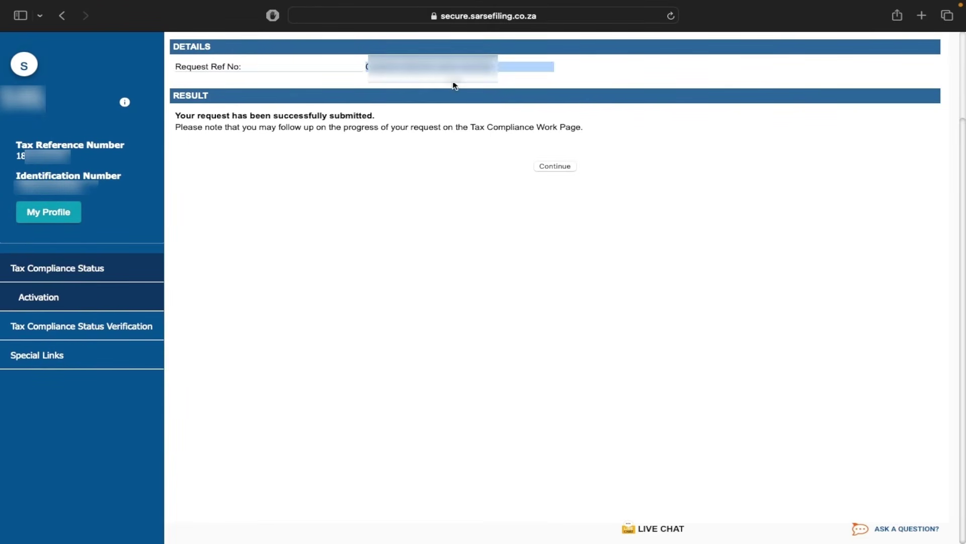
click(395, 82)
triple_click(482, 76)
click(551, 84)
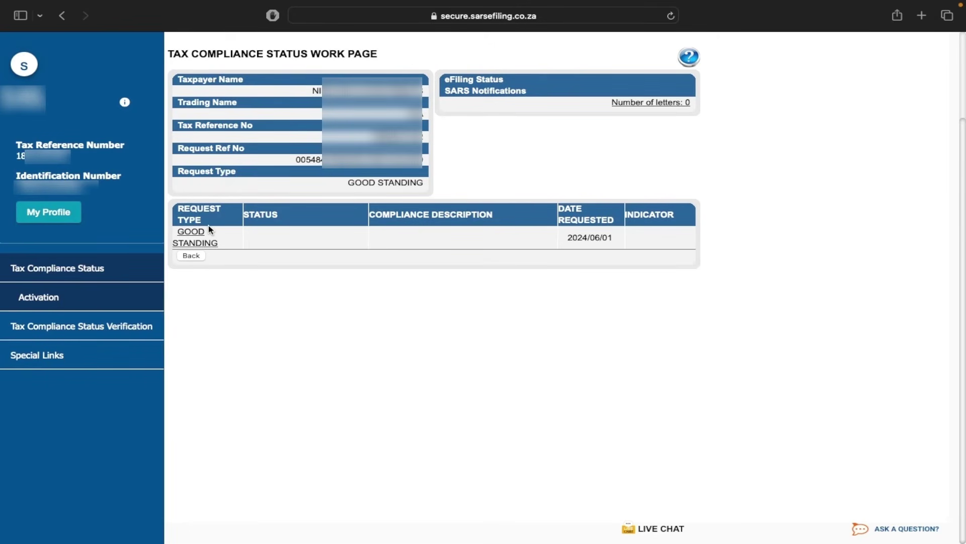
Go back to the existing requests, expand Good Standing and open the submitted request to check its status
click(197, 233)
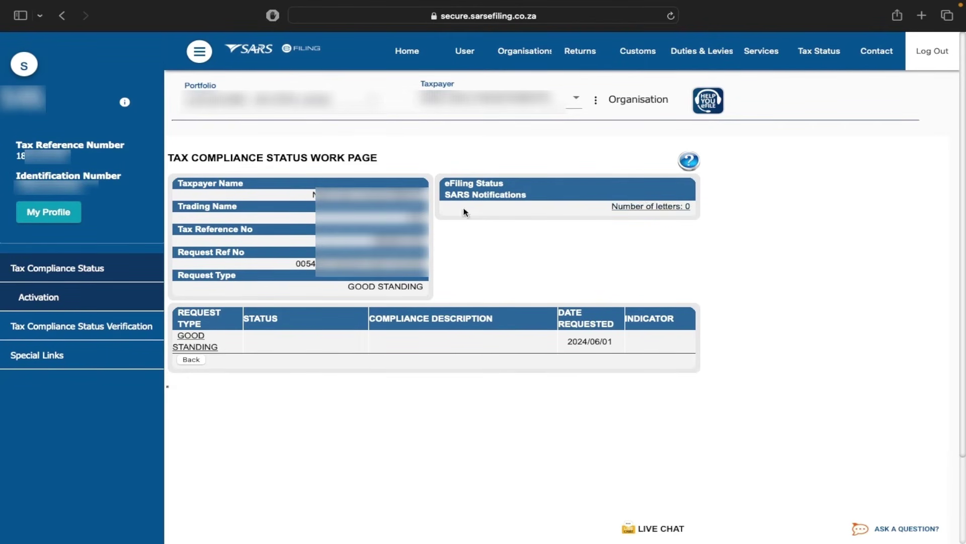
click(191, 360)
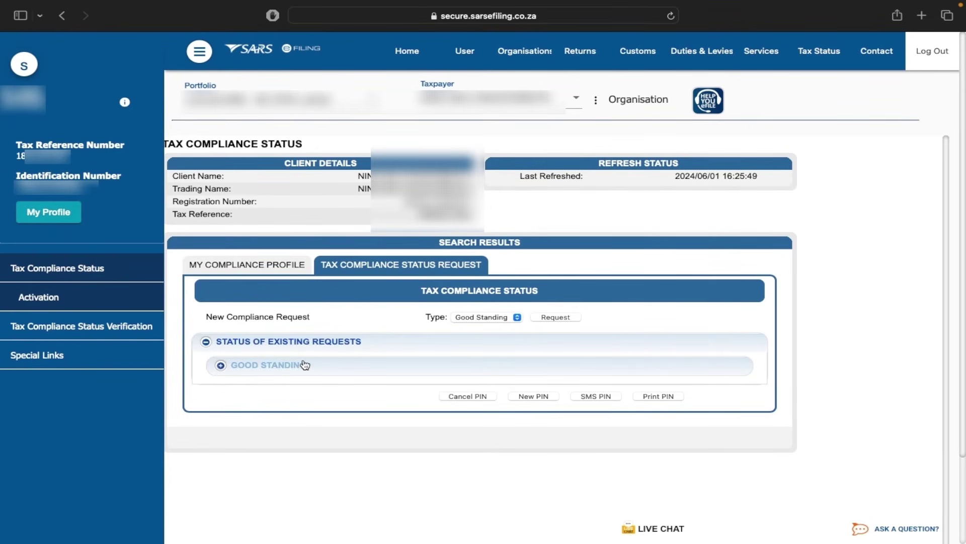
click(286, 372)
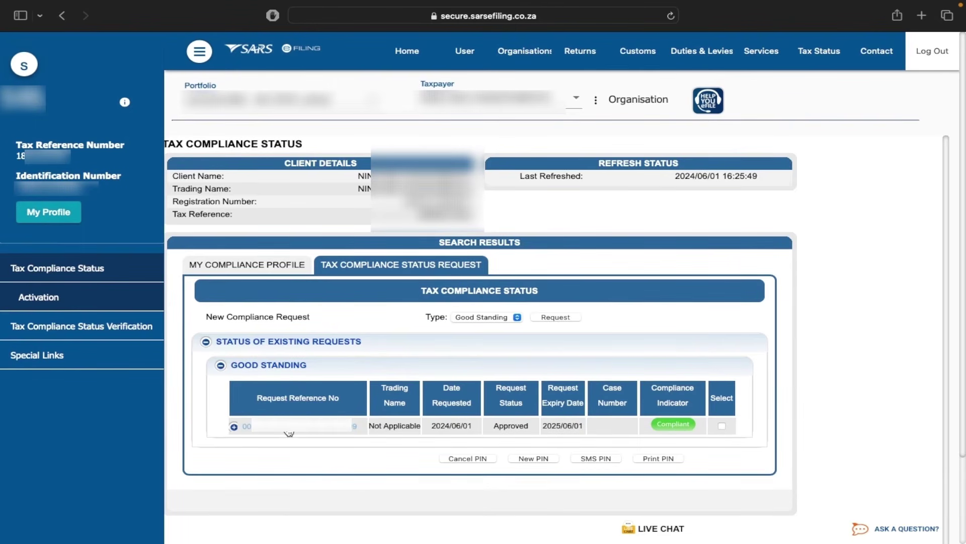
click(289, 431)
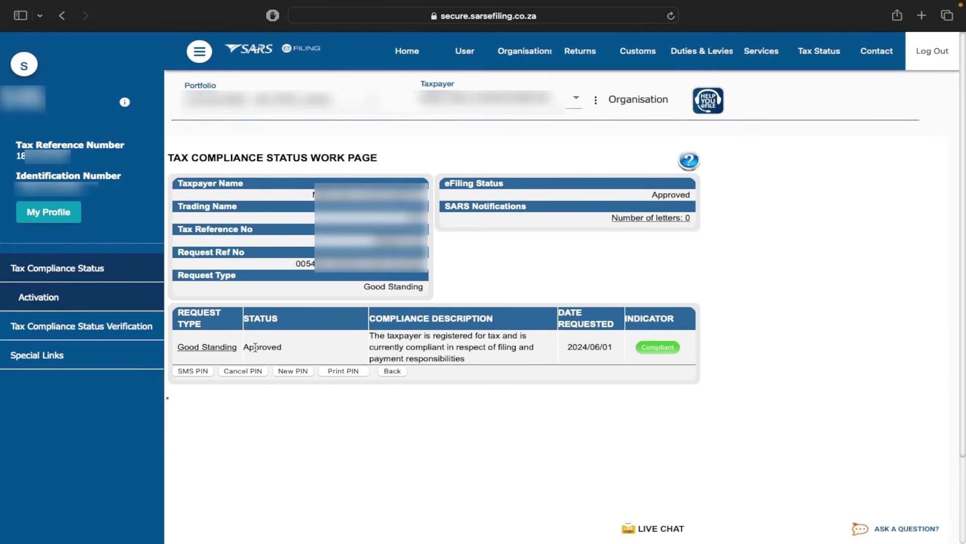
drag(249, 347, 290, 347)
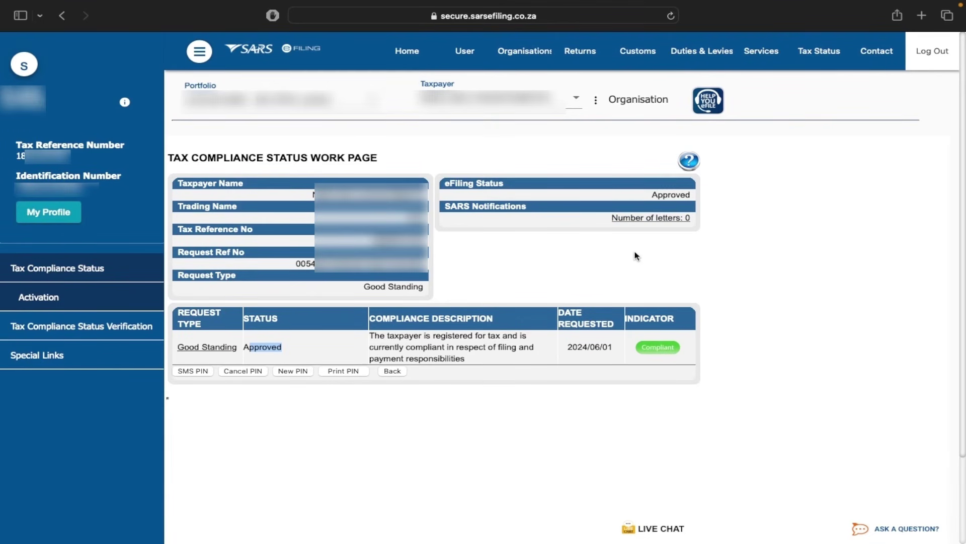
Try to print the PIN letter for the Good Standing request and return to its work page
click(351, 370)
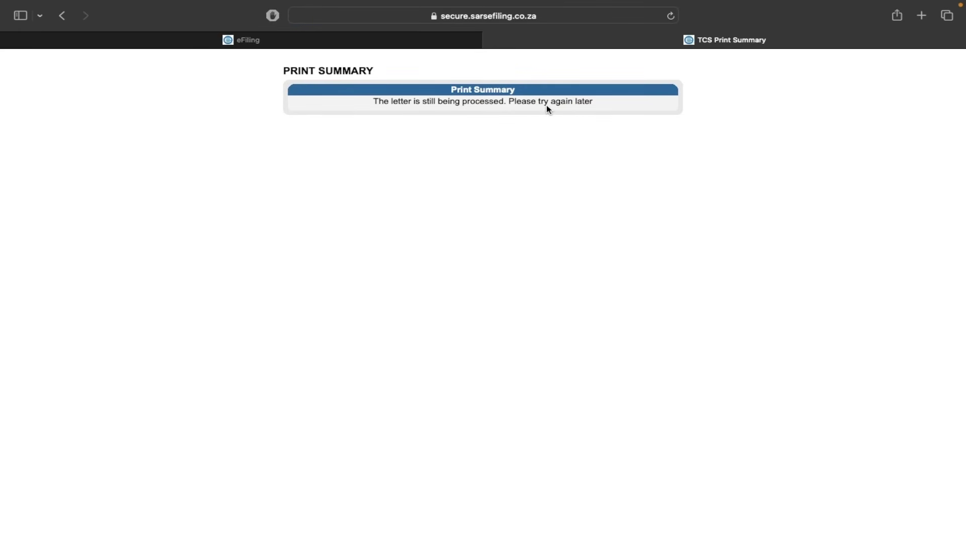
click(364, 34)
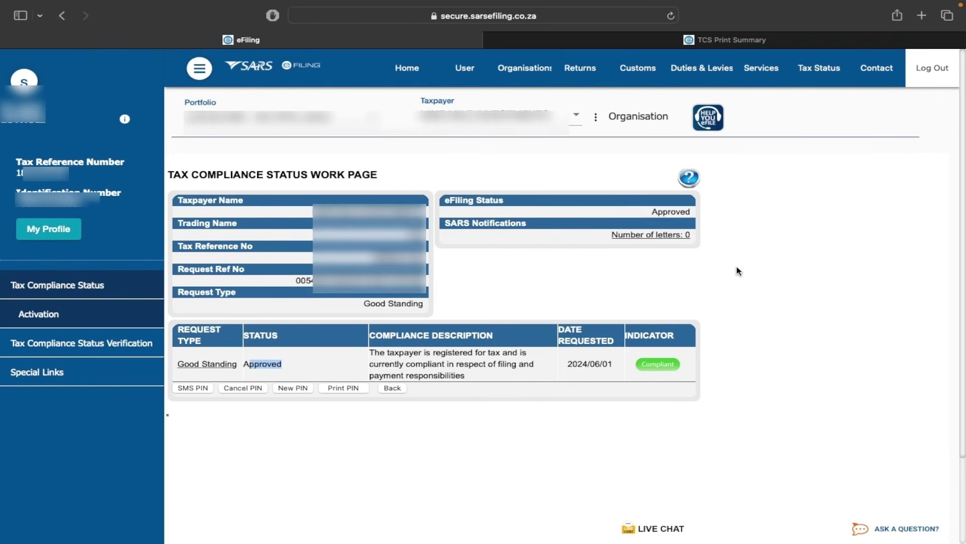
click(738, 271)
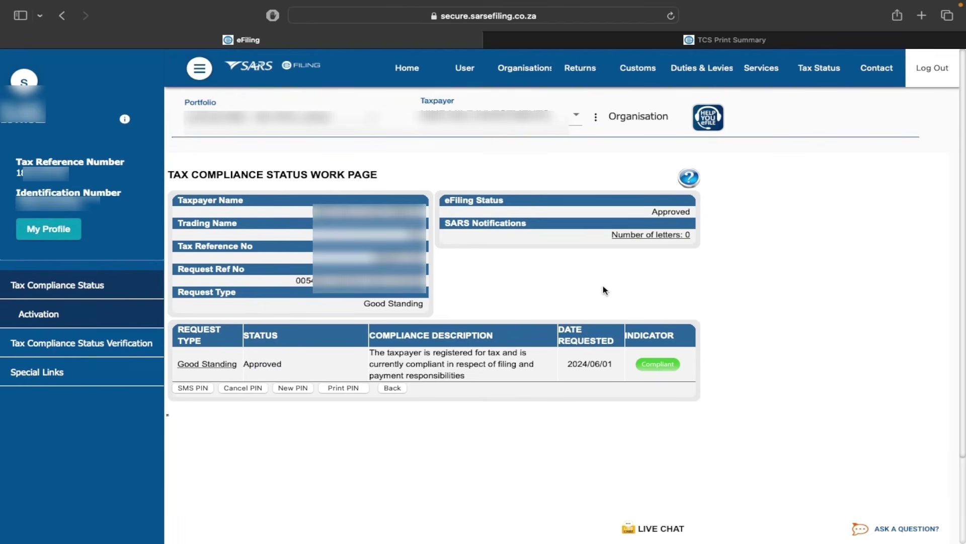
Reopen My Compliance Profile under Tax Compliance Status in the Tax Status area
click(826, 77)
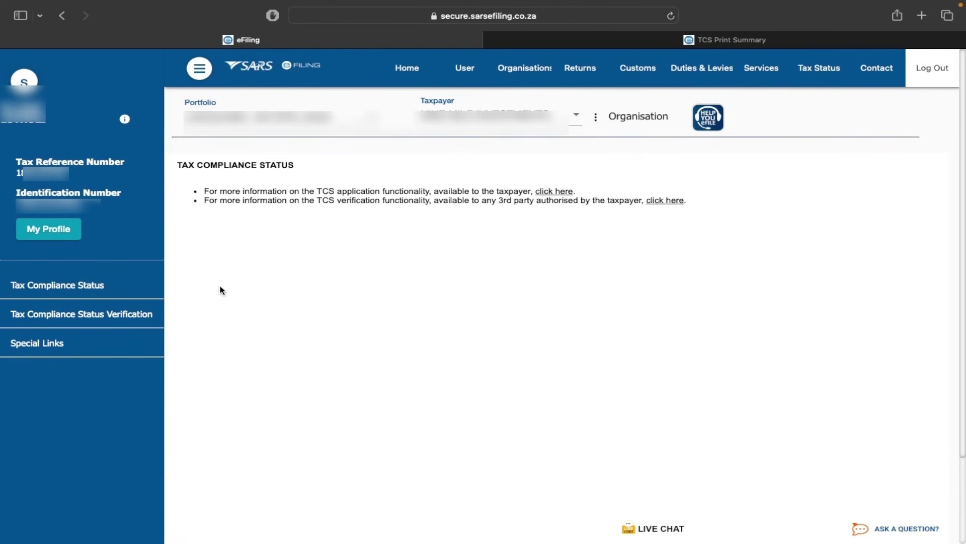
click(118, 290)
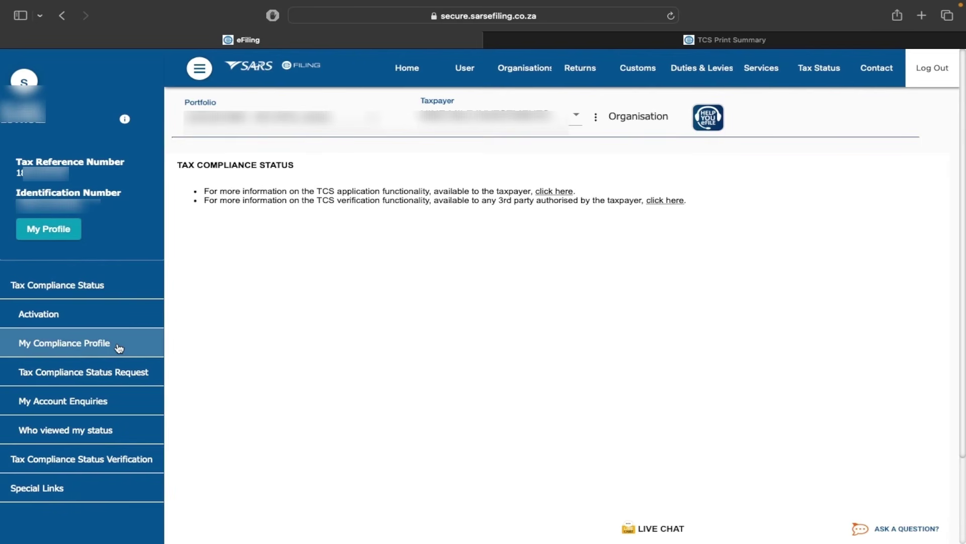
click(82, 347)
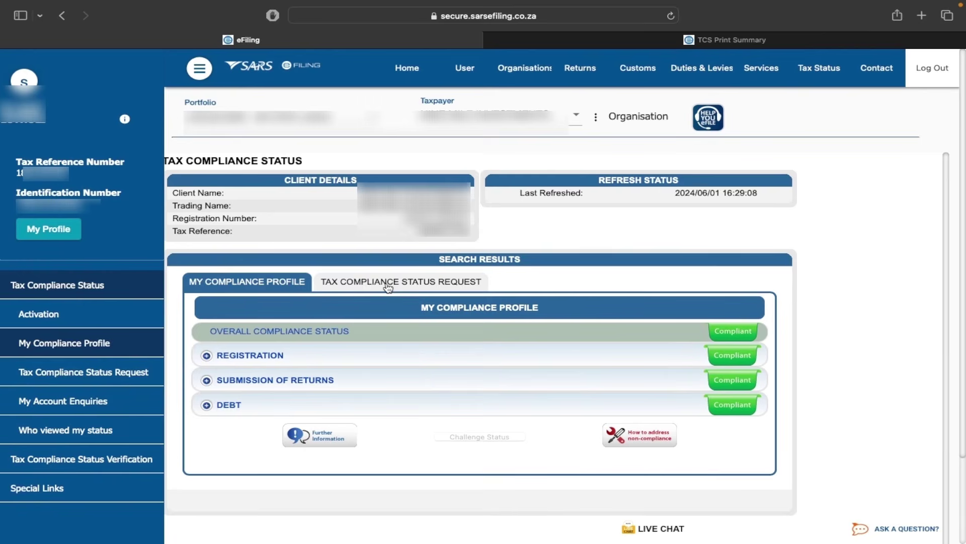
Expand the existing Good Standing request in the Tax Compliance Status requests and examine its PIN expiry date
click(388, 287)
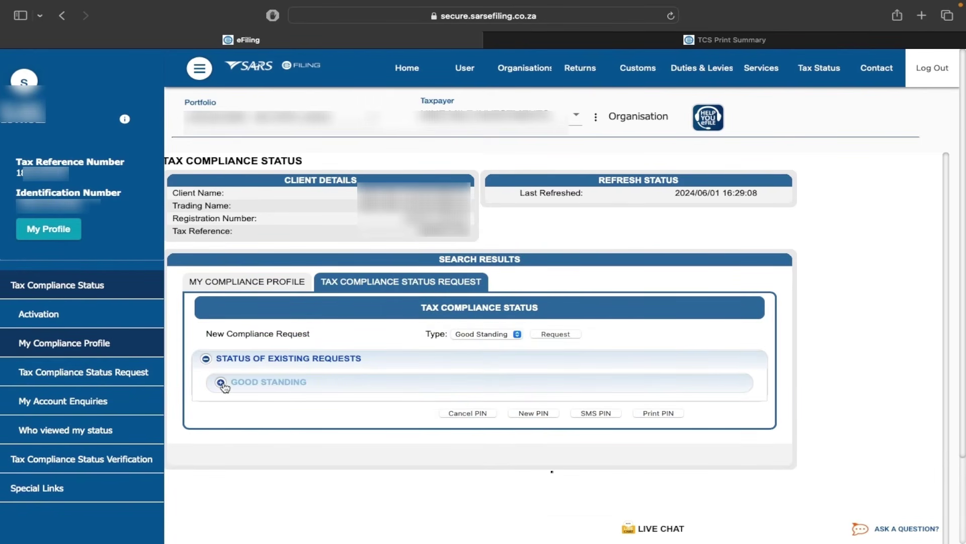
click(221, 382)
scroll(378, 386, down, 1)
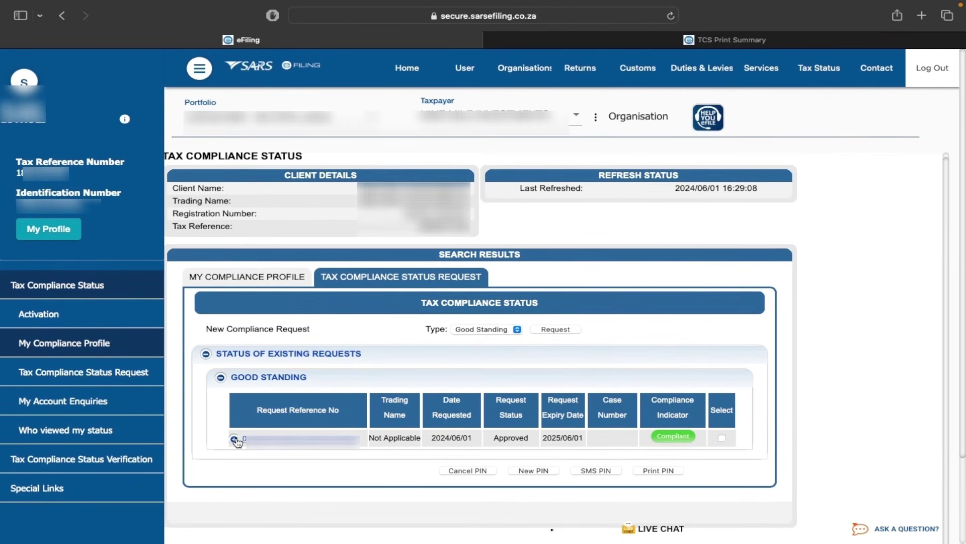
click(235, 440)
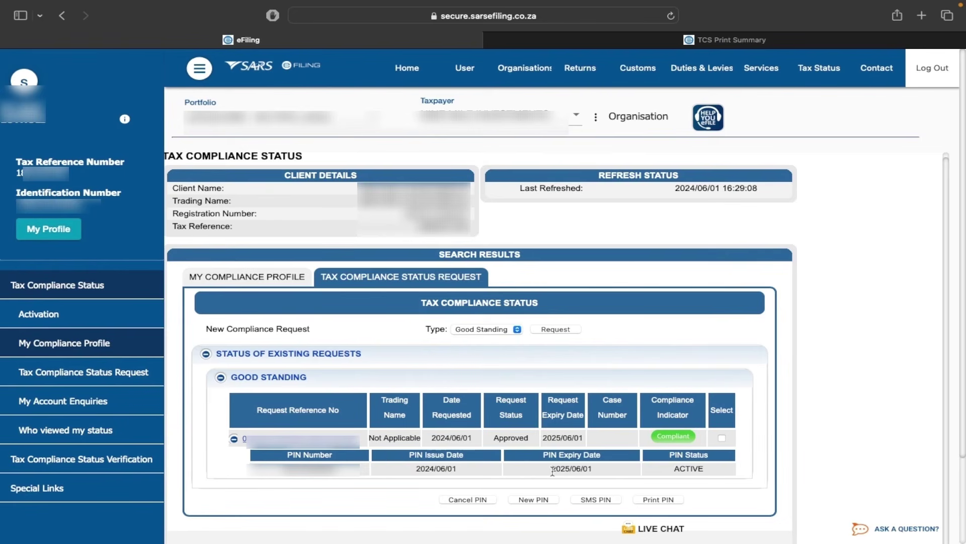
drag(553, 471, 592, 470)
click(552, 470)
click(473, 433)
Recheck My Compliance Profile, then print the PIN of the Good Standing request from the Tax Compliance Status requests
click(288, 280)
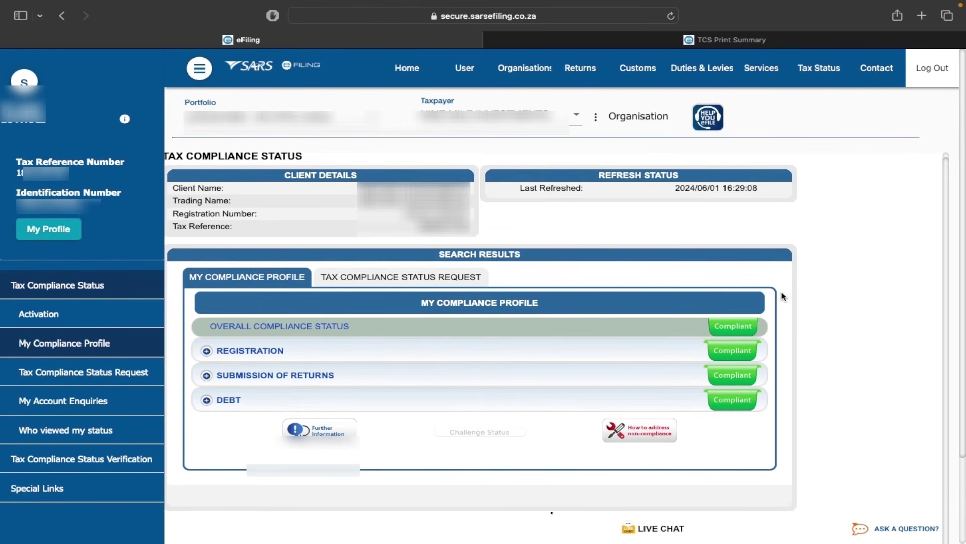
click(351, 284)
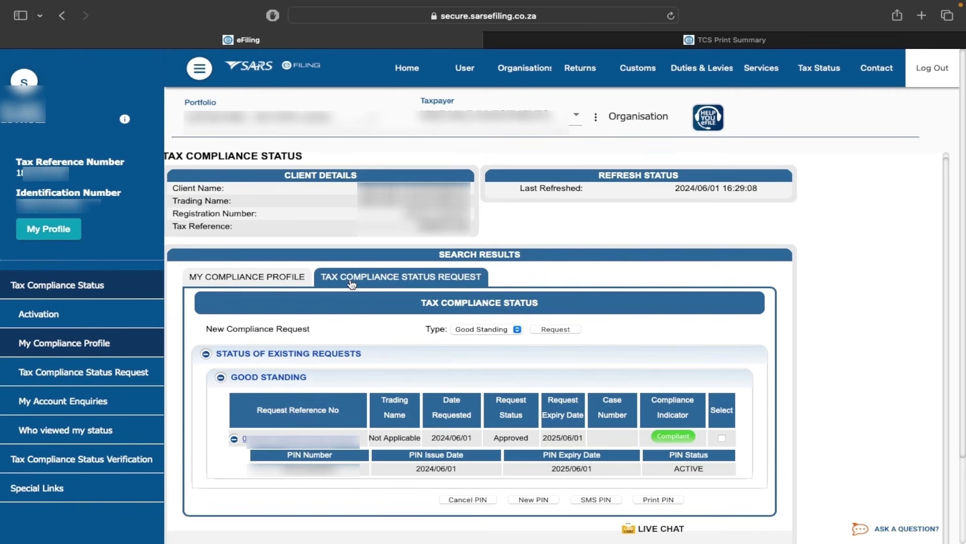
scroll(505, 413, down, 1)
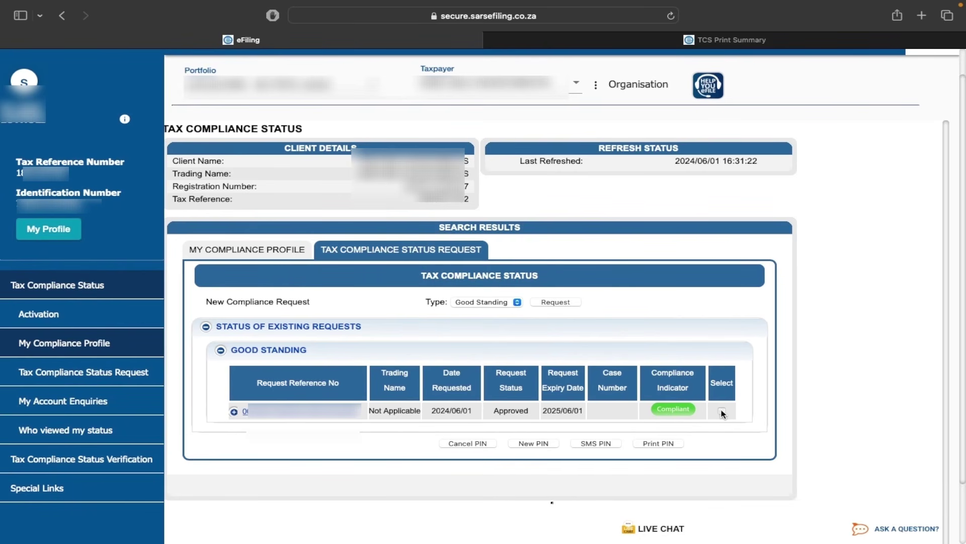
click(659, 442)
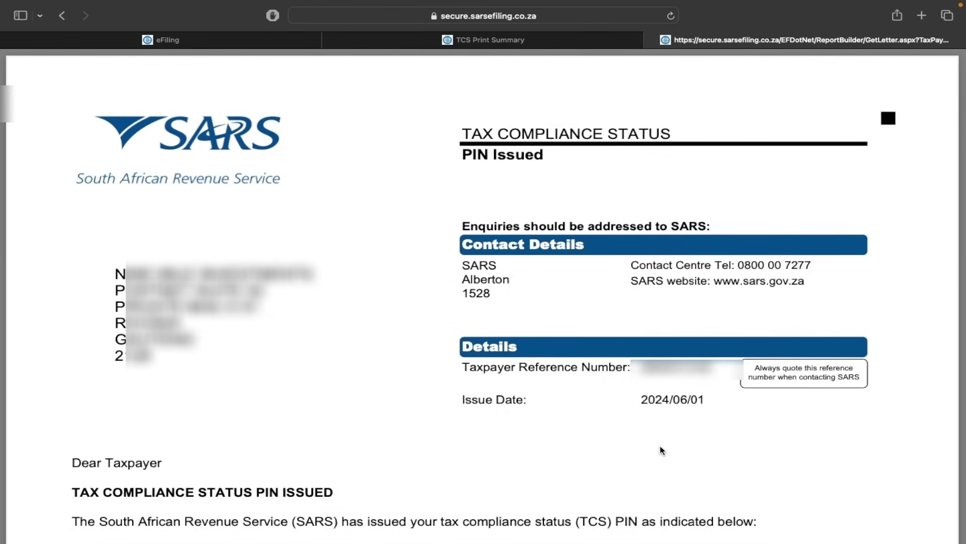
Read through the issued PIN letter, including its TCS Details table, and reveal the viewer's zoom and download controls
scroll(662, 449, down, 10)
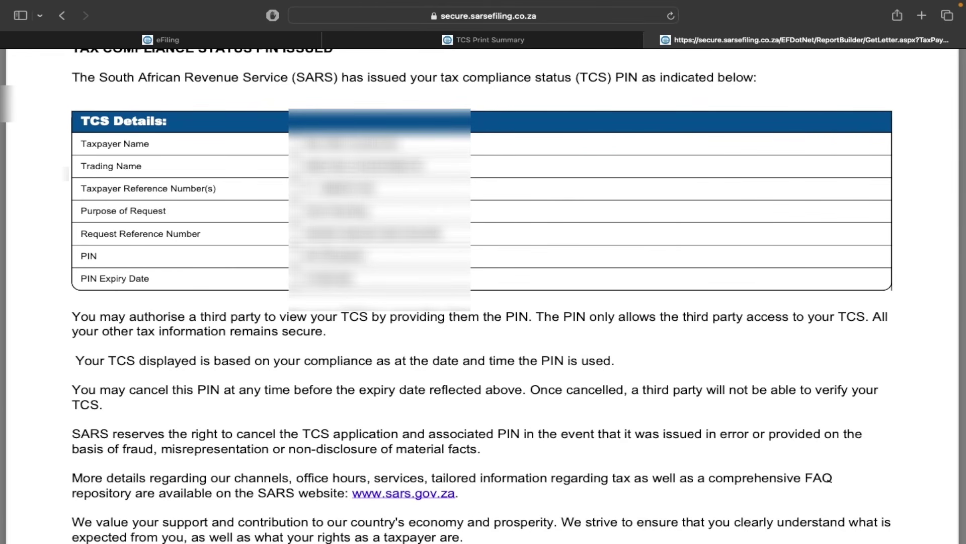
scroll(343, 249, up, 3)
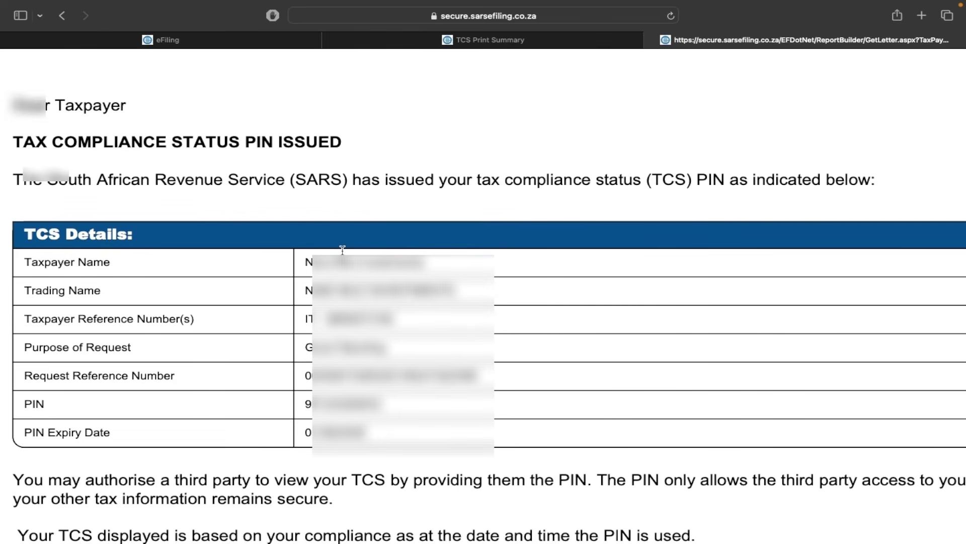
scroll(342, 250, down, 5)
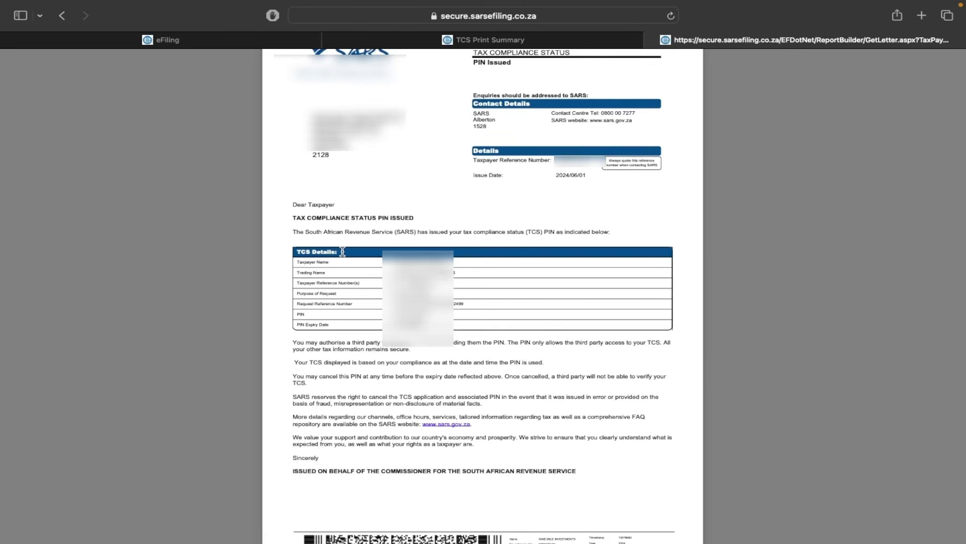
scroll(343, 251, up, 1)
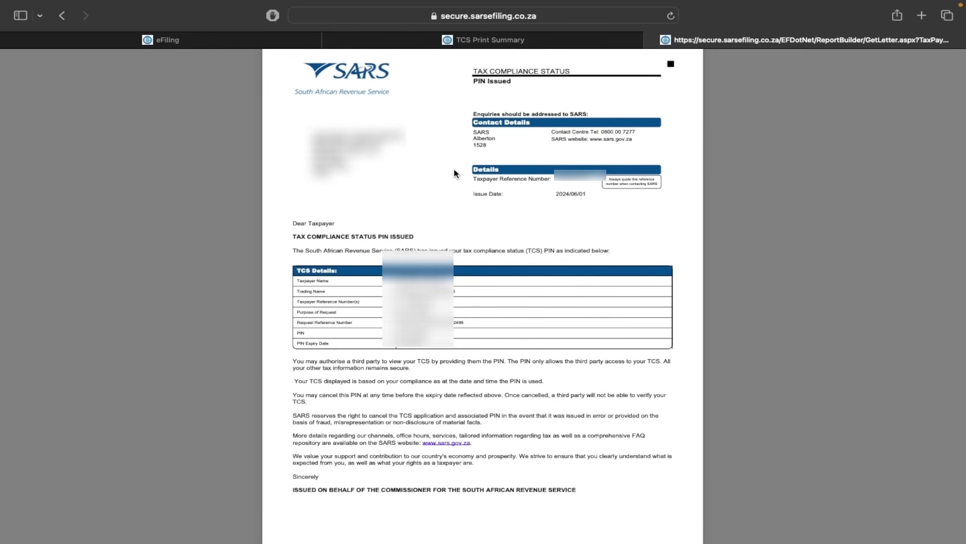
mouse_move(524, 494)
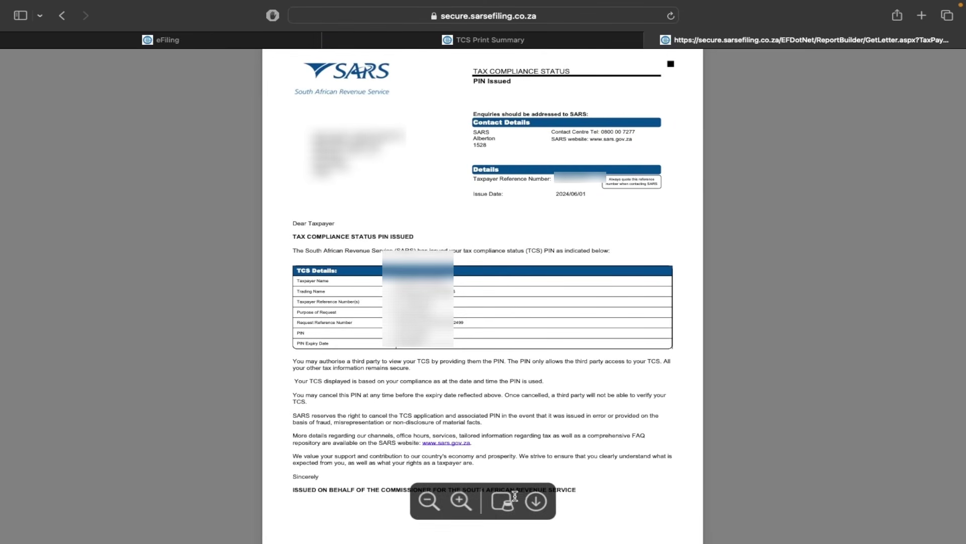